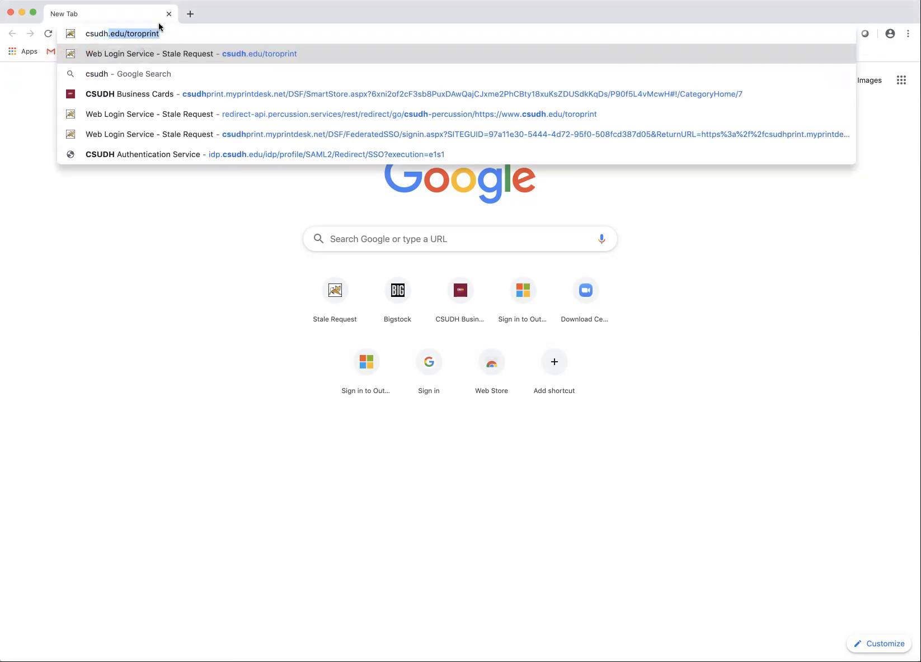
Step: Open csudh.edu/toroprint and log in to the authentication service with the prefilled campus credentials
{"action": "type", "text": "oroprint"}
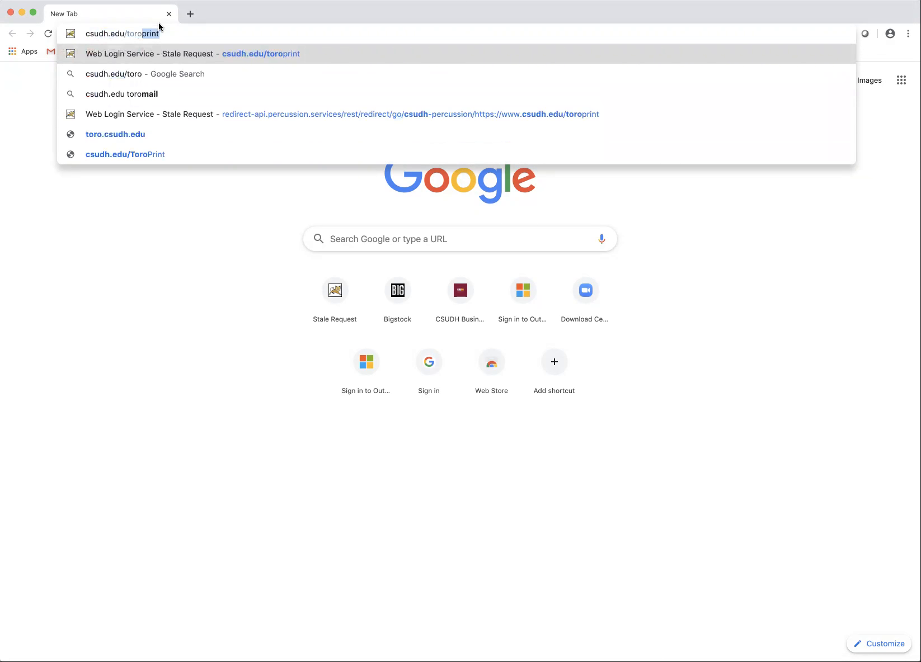
{"action": "key", "text": "Return"}
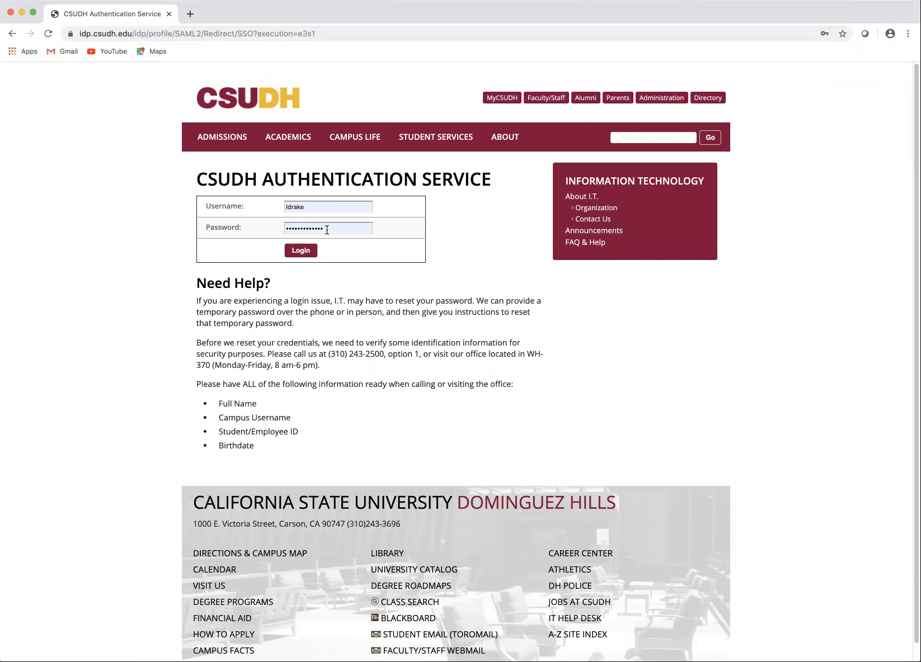
{"action": "left_click", "coordinate": [296, 255]}
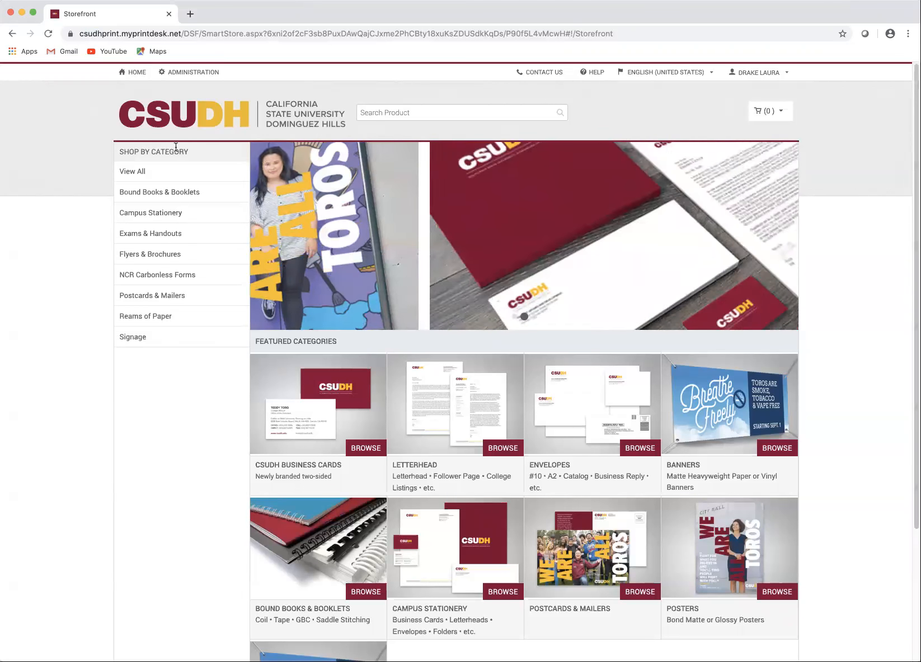
Step: Start an Exams & Handouts order from the storefront's Exams & Handouts category
{"action": "left_click", "coordinate": [166, 232]}
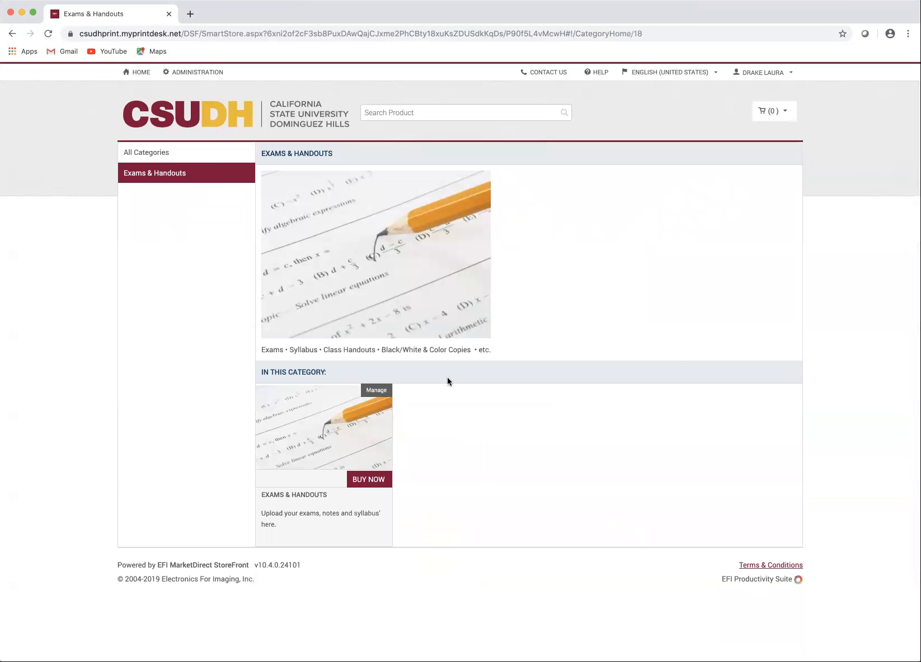
{"action": "left_click", "coordinate": [311, 464]}
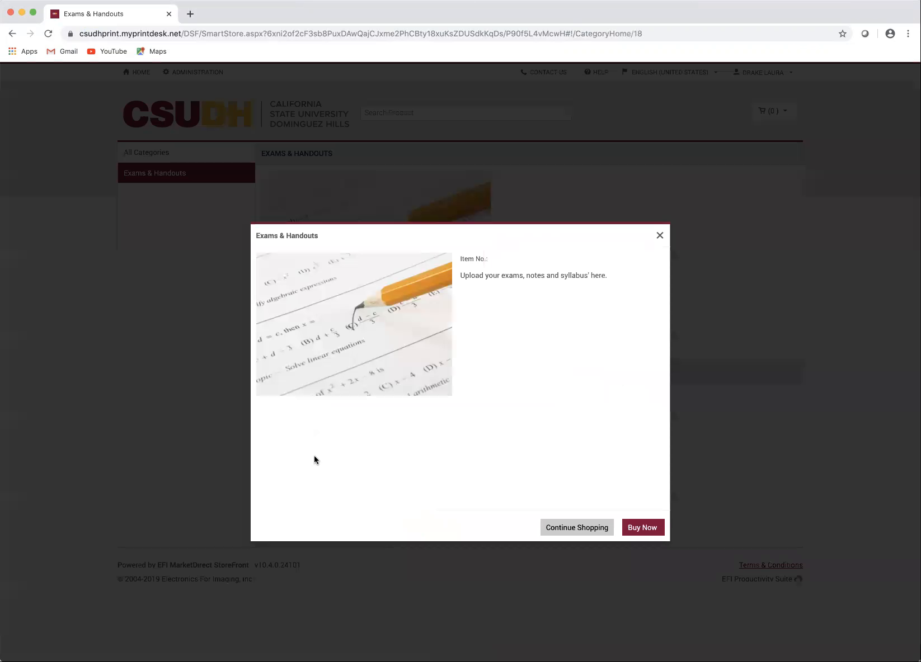
{"action": "left_click", "coordinate": [642, 528]}
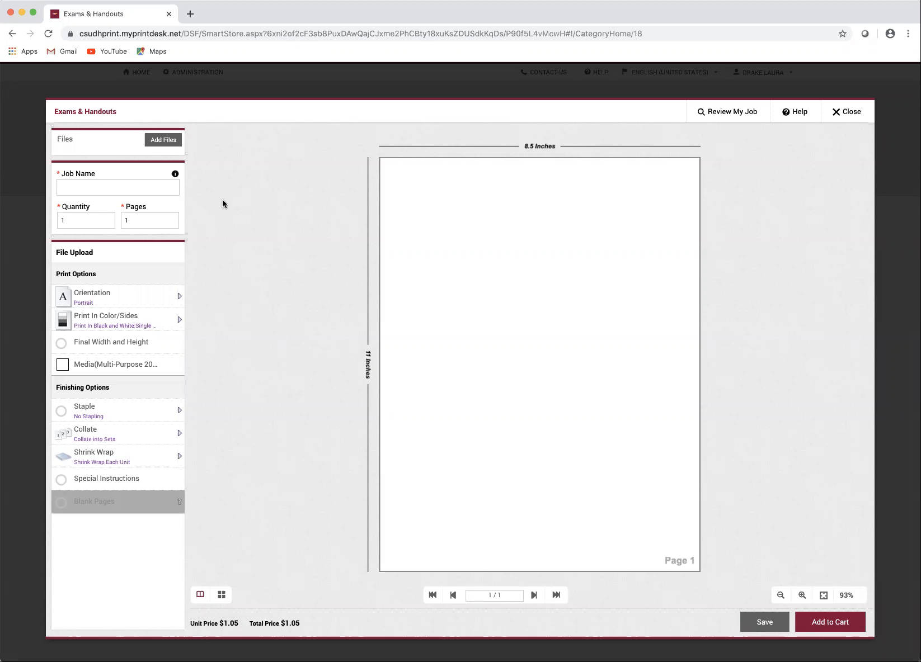
Step: Check the supported file formats and upload Fake-Math-Quiz from the Desktop to the job, converted to PDF
{"action": "left_click", "coordinate": [162, 142]}
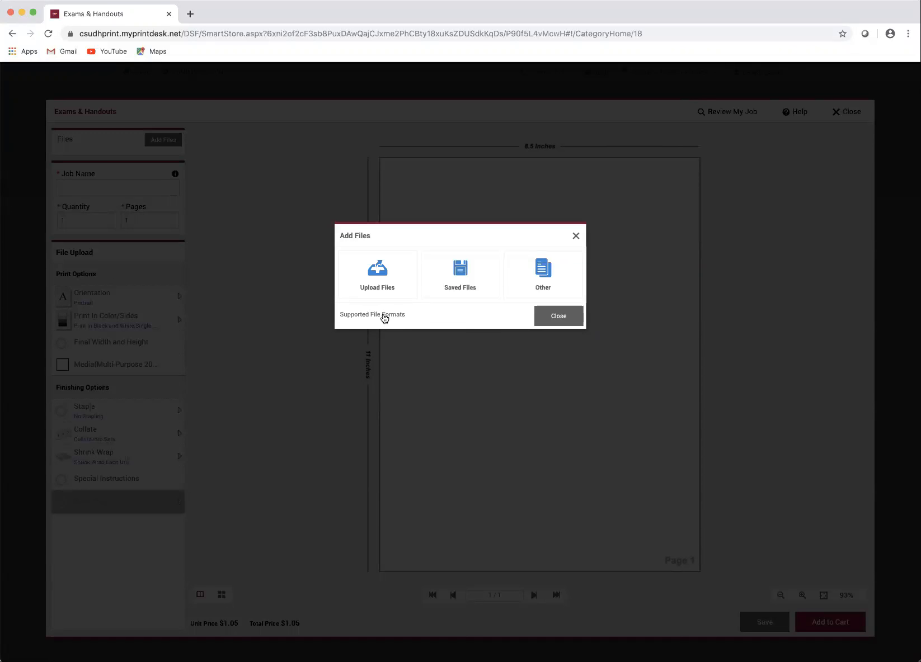
{"action": "left_click", "coordinate": [383, 316]}
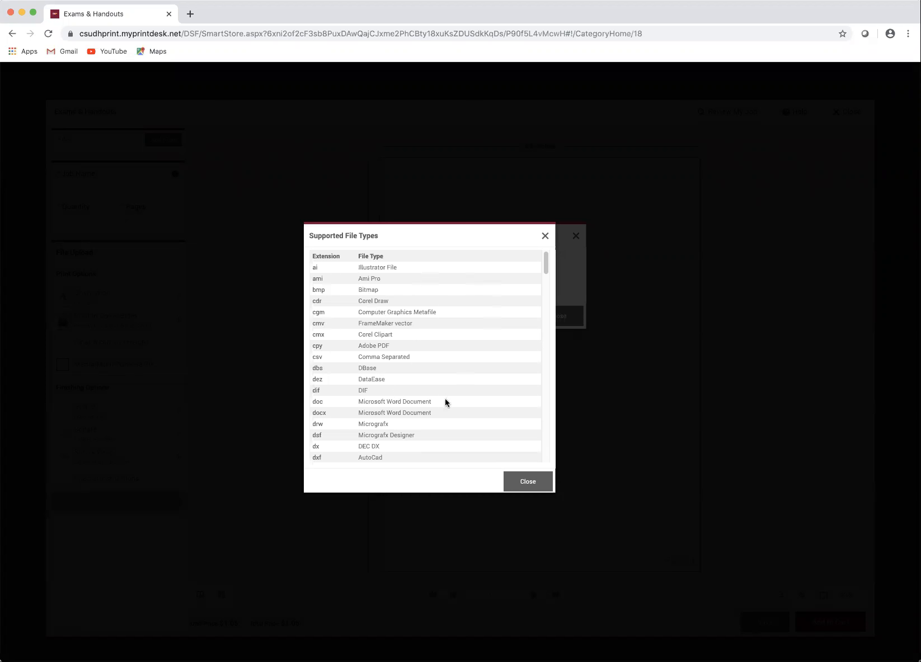
{"action": "left_click", "coordinate": [525, 483]}
{"action": "left_click", "coordinate": [377, 277]}
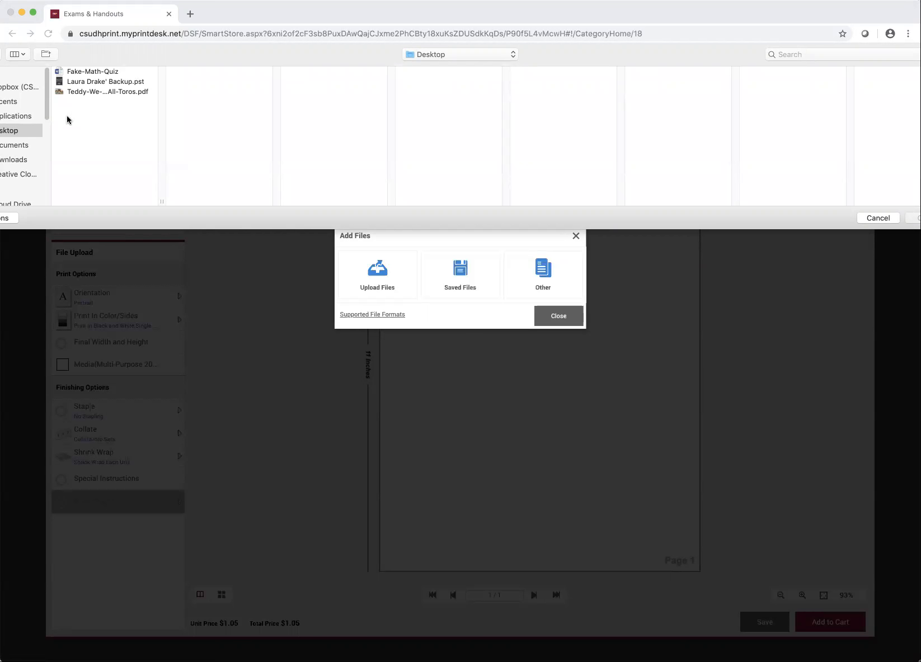
{"action": "left_click", "coordinate": [75, 74]}
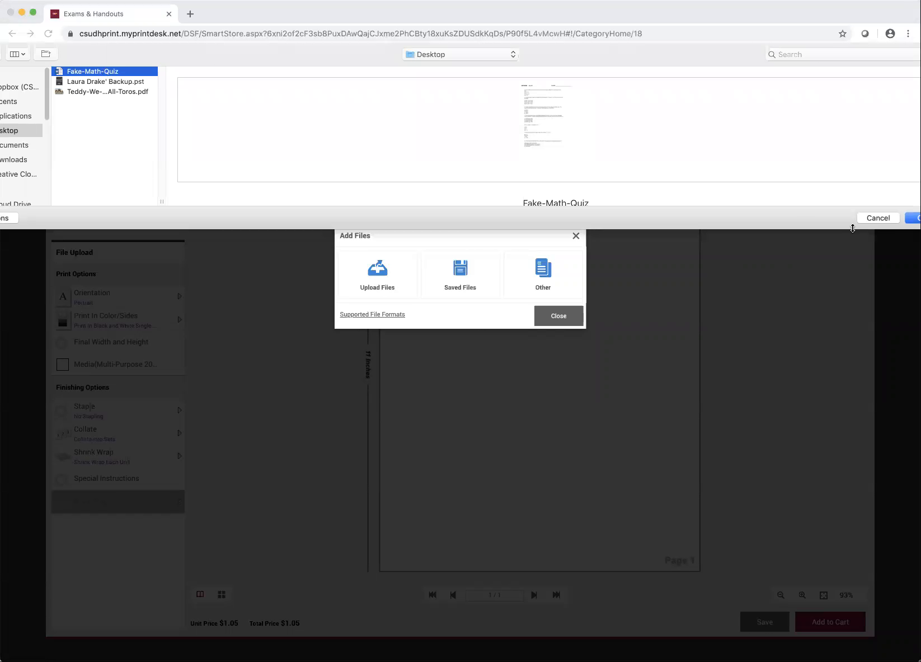
{"action": "left_click", "coordinate": [918, 219]}
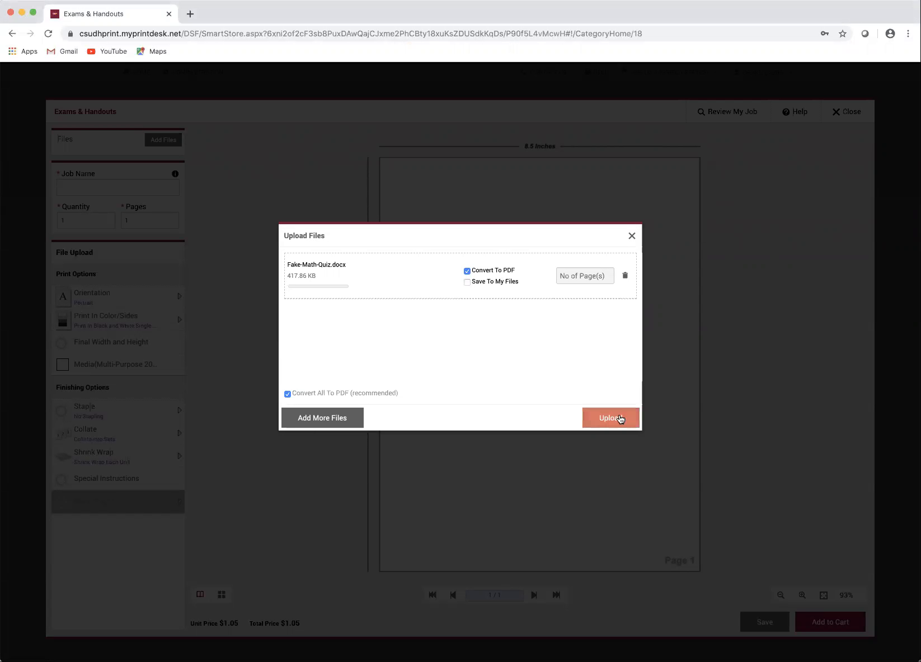
{"action": "left_click", "coordinate": [616, 421]}
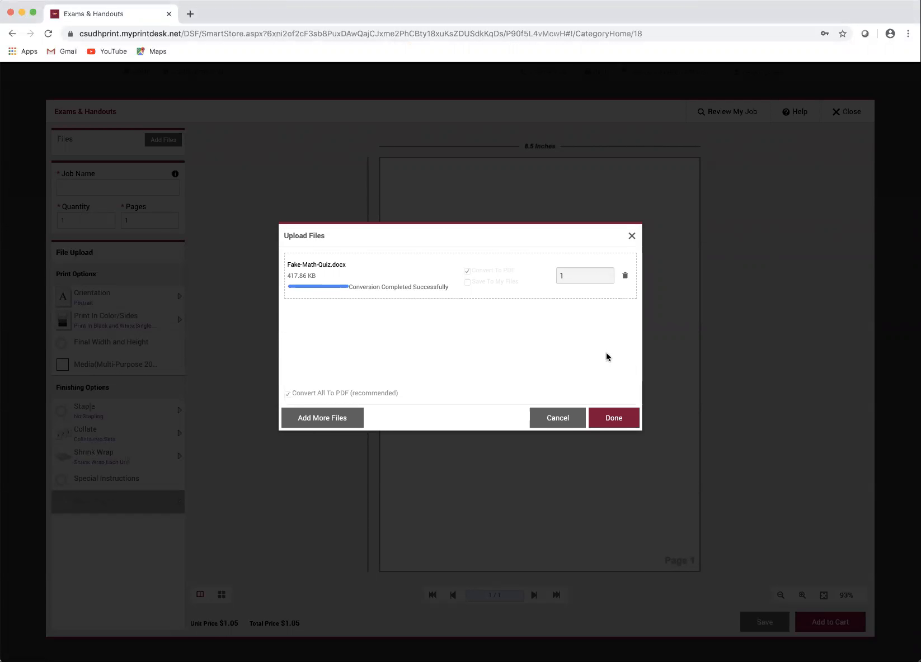
{"action": "left_click", "coordinate": [620, 420]}
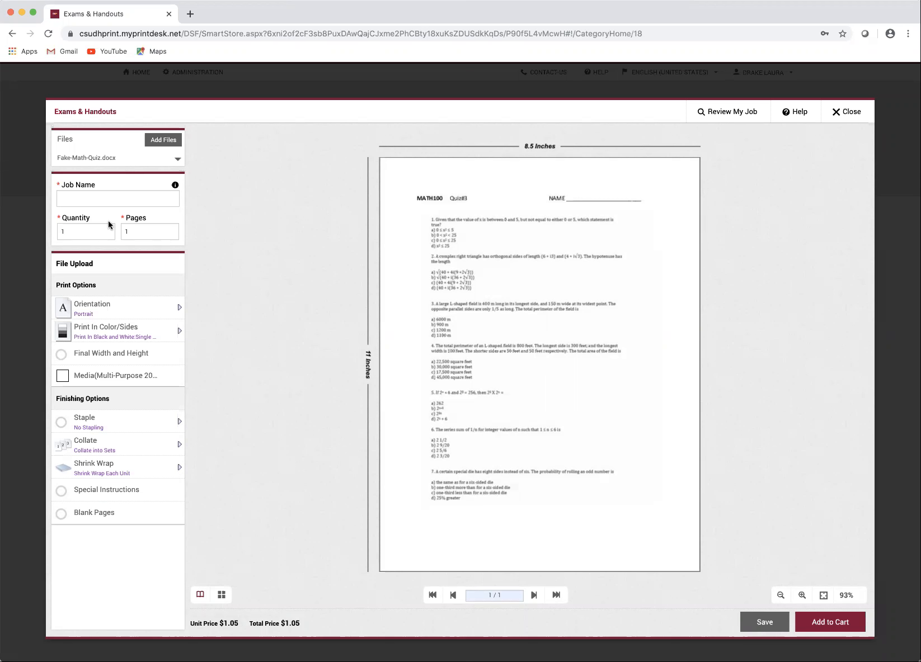
Step: Name the job Demo Math Quiz and set its quantity to 20
{"action": "left_click", "coordinate": [79, 198]}
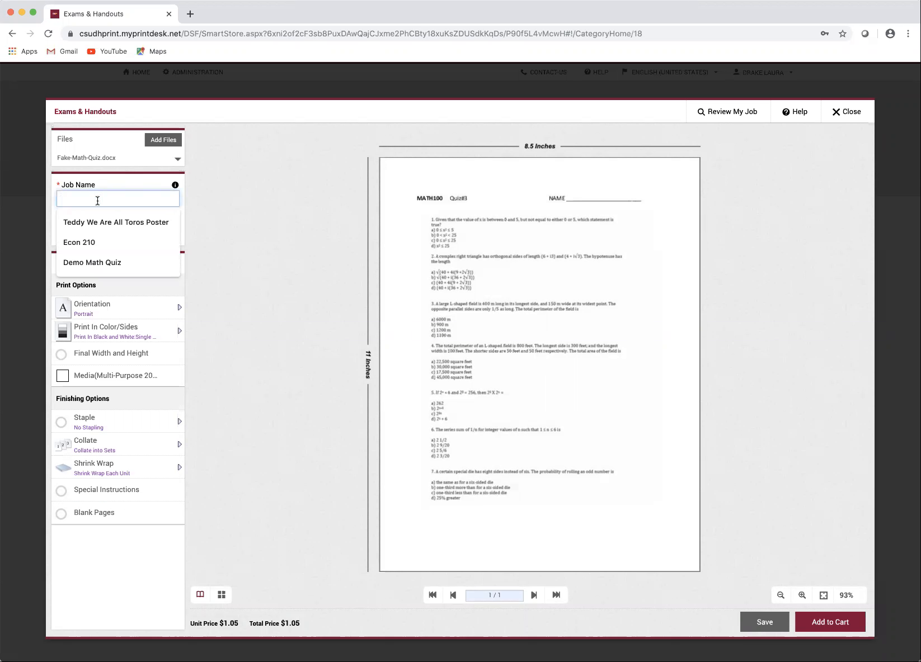
{"action": "left_click", "coordinate": [92, 263]}
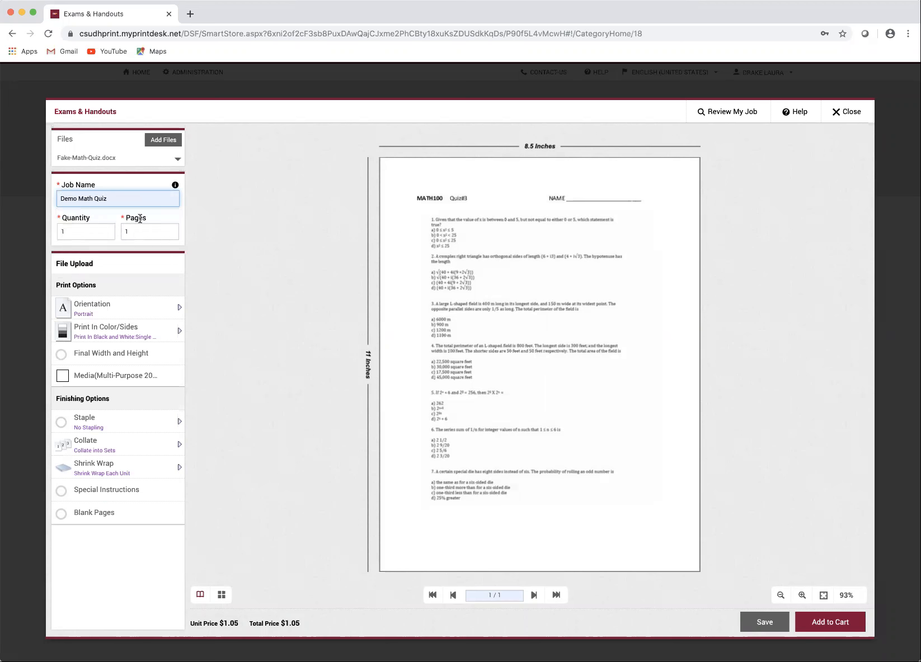
{"action": "left_click", "coordinate": [66, 231]}
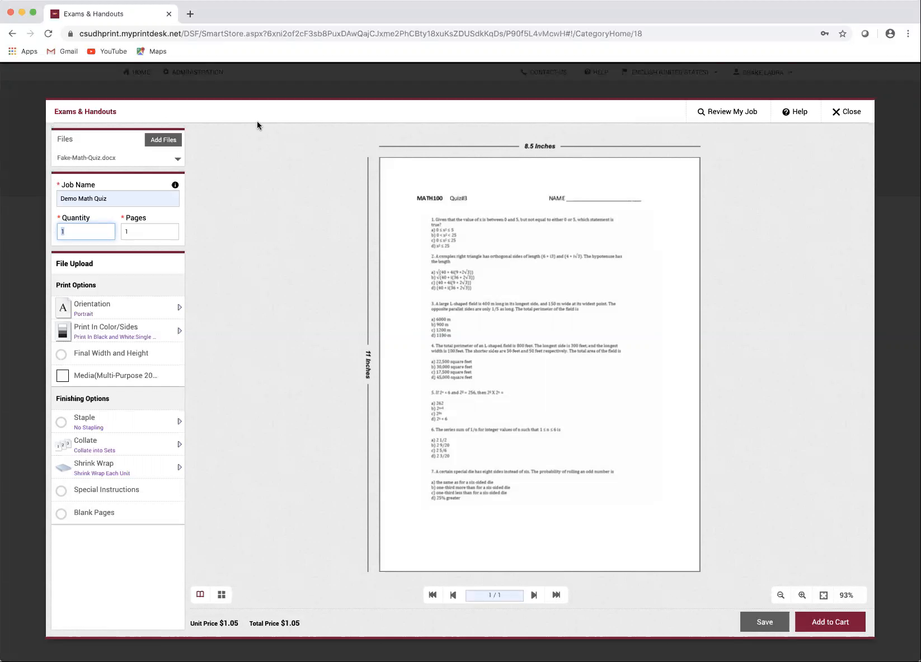
{"action": "type", "text": "20"}
{"action": "key", "text": "Tab"}
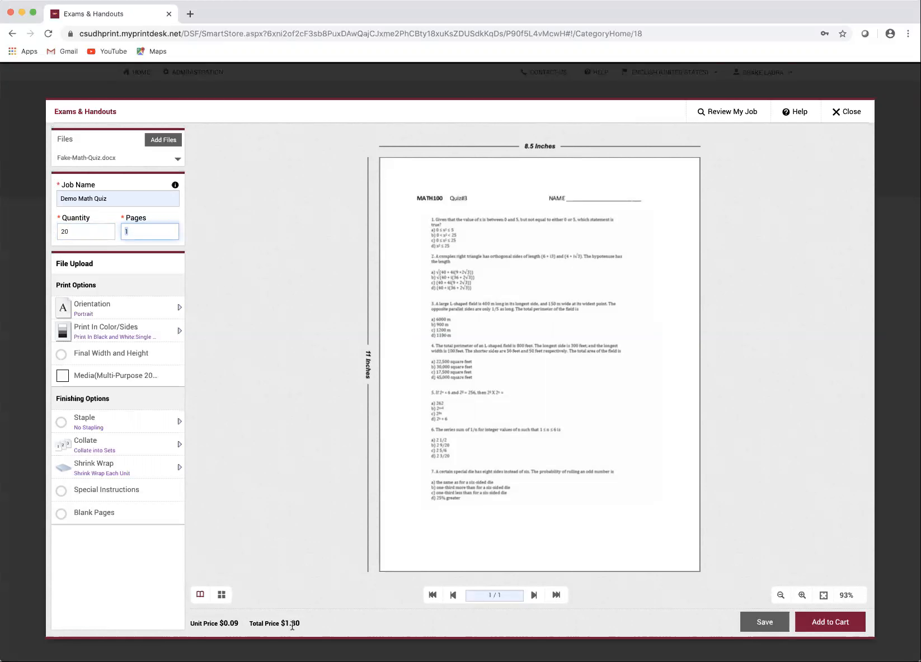
{"action": "mouse_move", "coordinate": [285, 623]}
Step: Try the Landscape orientation for the quiz and set it back to Portrait
{"action": "left_click", "coordinate": [90, 311]}
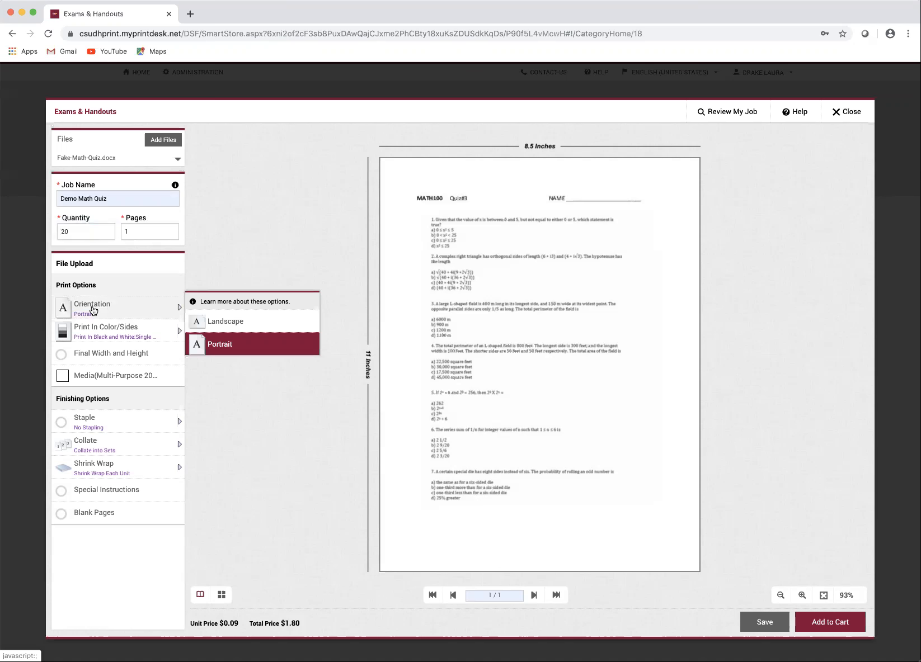
{"action": "left_click", "coordinate": [221, 321]}
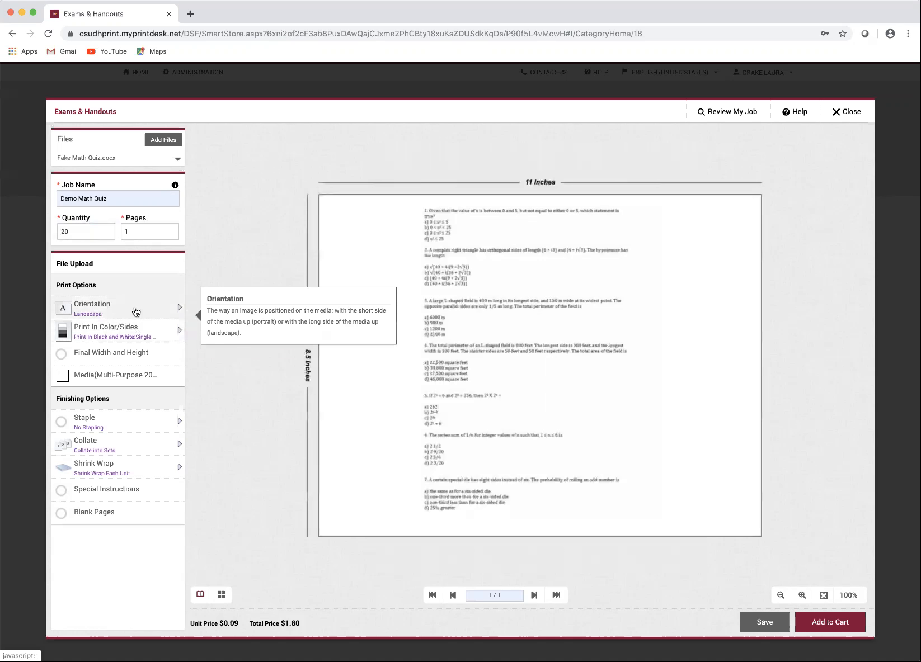
{"action": "left_click", "coordinate": [171, 308]}
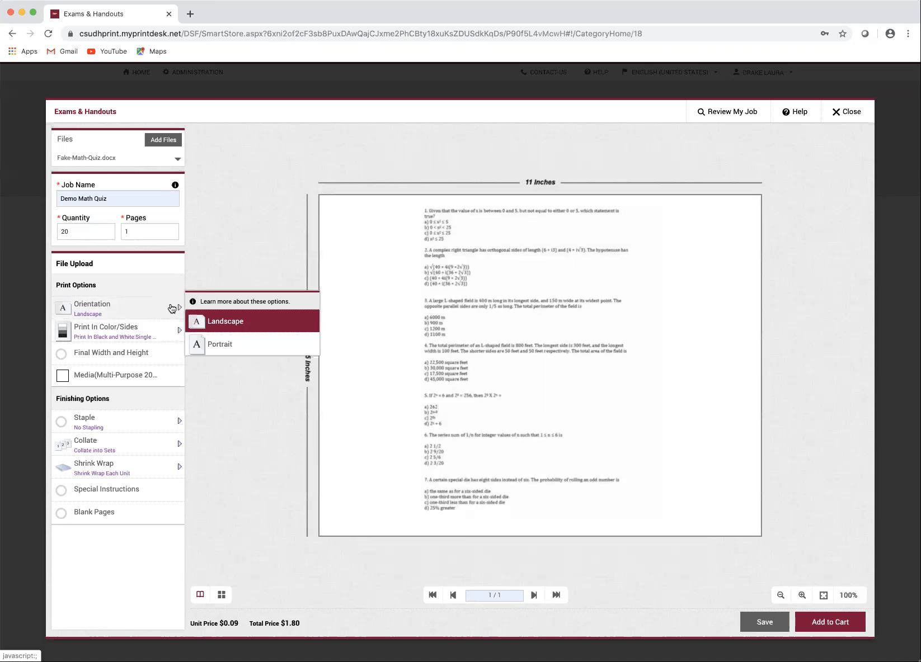
{"action": "left_click", "coordinate": [217, 346]}
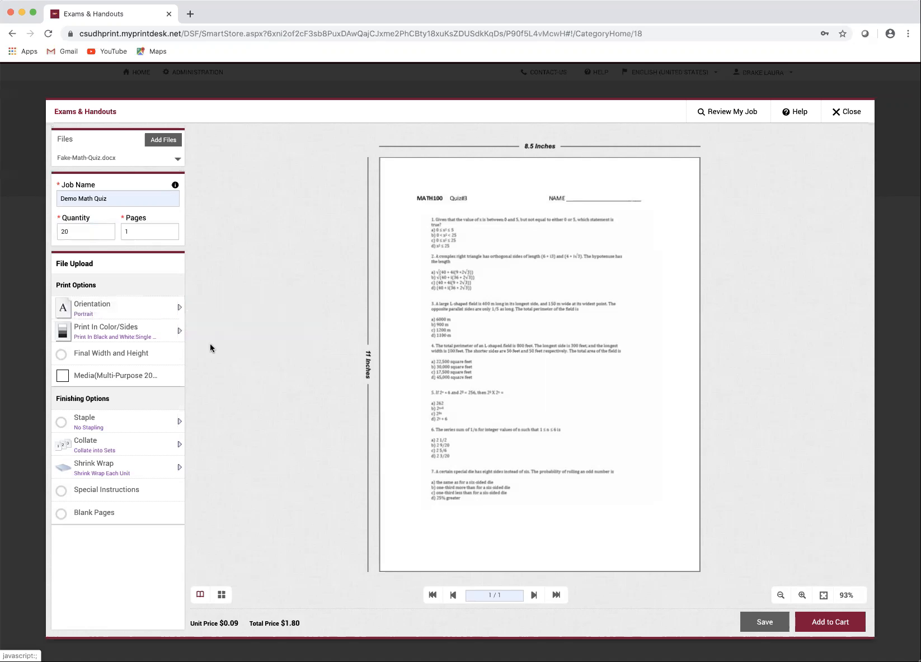
Step: Review the black-and-white, color and sides options, and accept 8.5" x 11" as the final width and height
{"action": "left_click", "coordinate": [99, 333]}
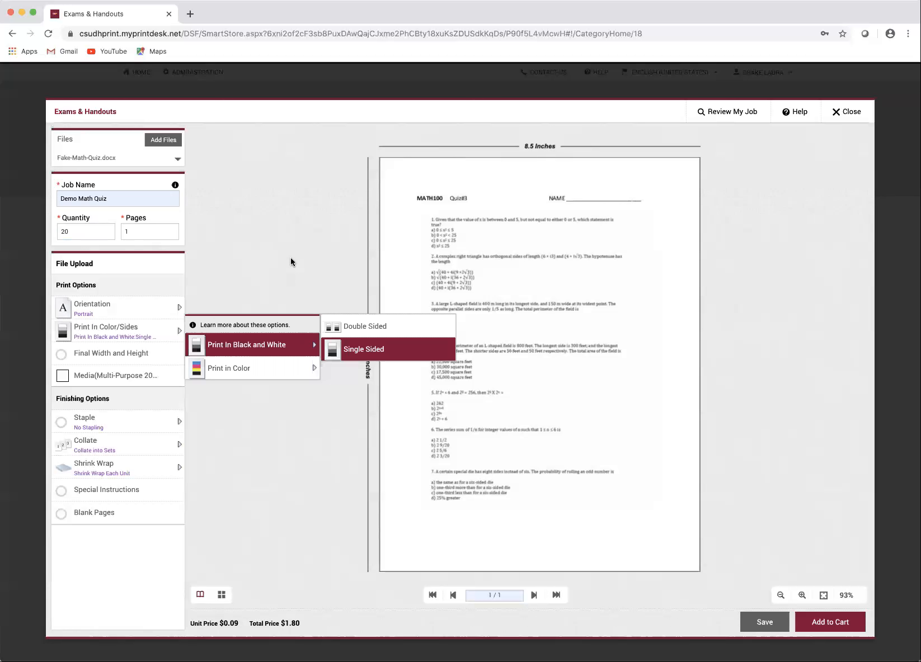
{"action": "left_click", "coordinate": [297, 273]}
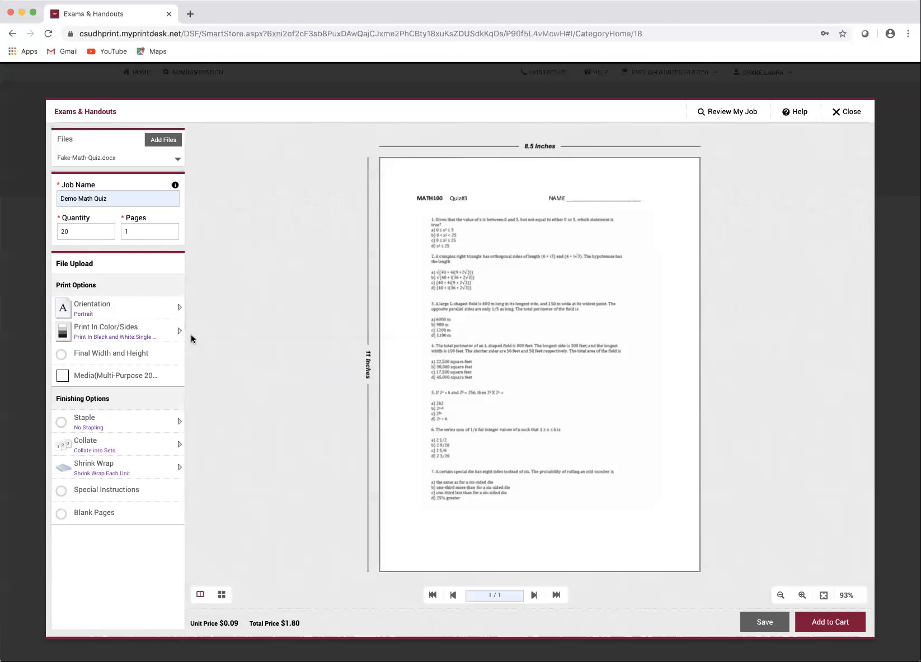
{"action": "left_click", "coordinate": [103, 355]}
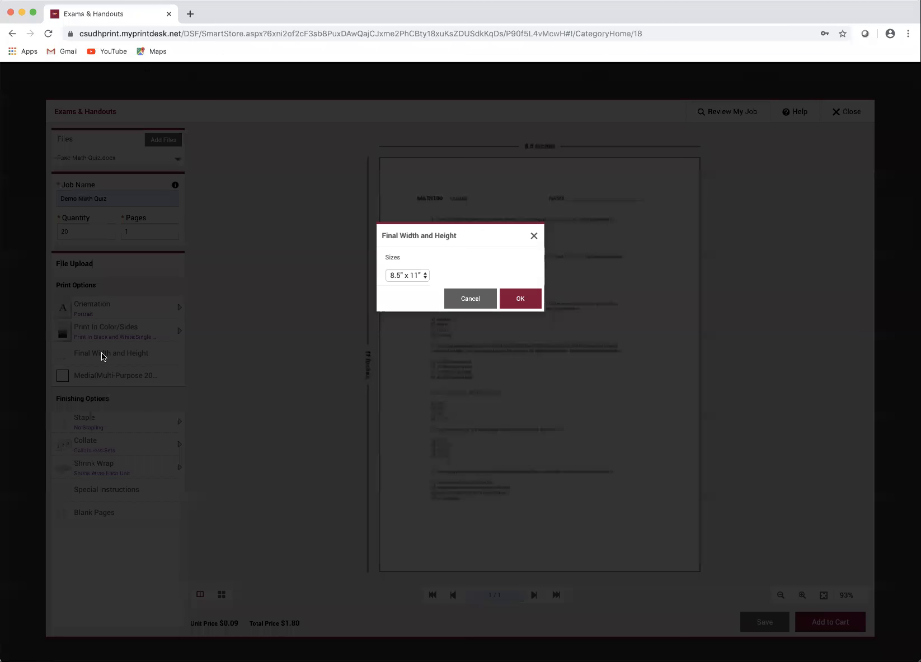
{"action": "left_click", "coordinate": [425, 276]}
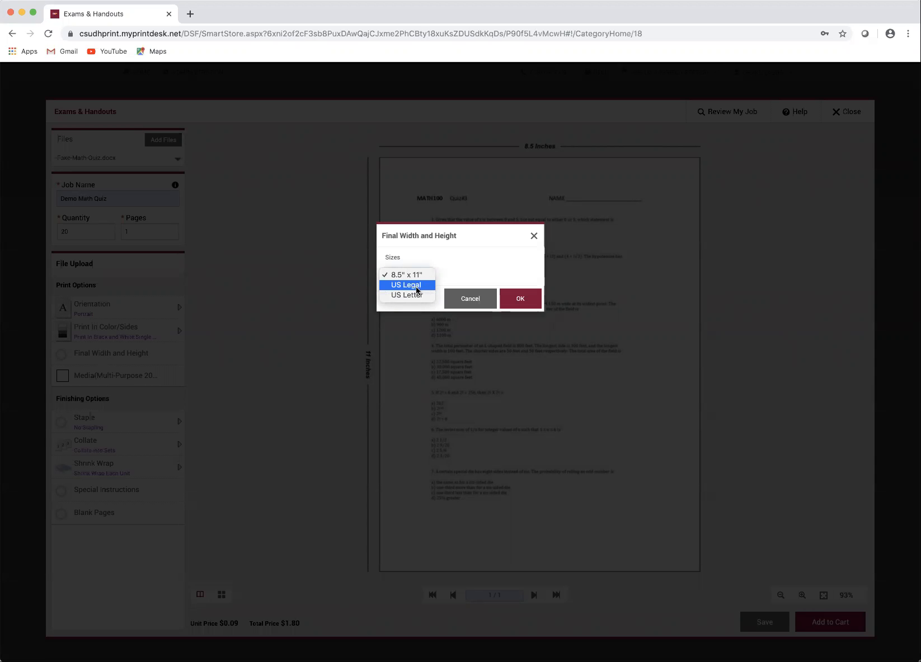
{"action": "left_click", "coordinate": [488, 269]}
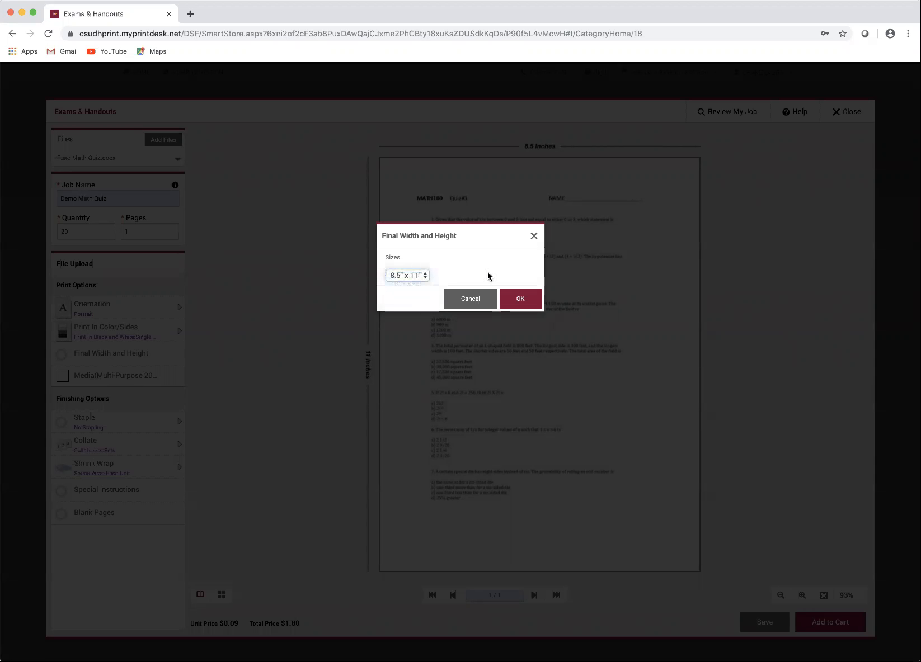
{"action": "left_click", "coordinate": [520, 299]}
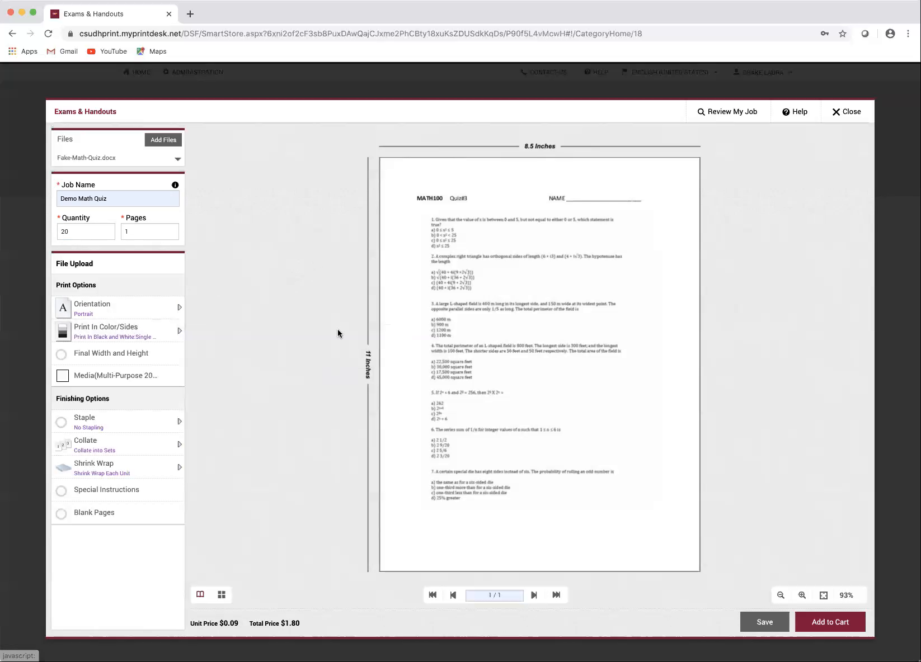
Step: Look through the available paper stocks and accept Multi-Purpose 20 lb as the media
{"action": "left_click", "coordinate": [103, 376]}
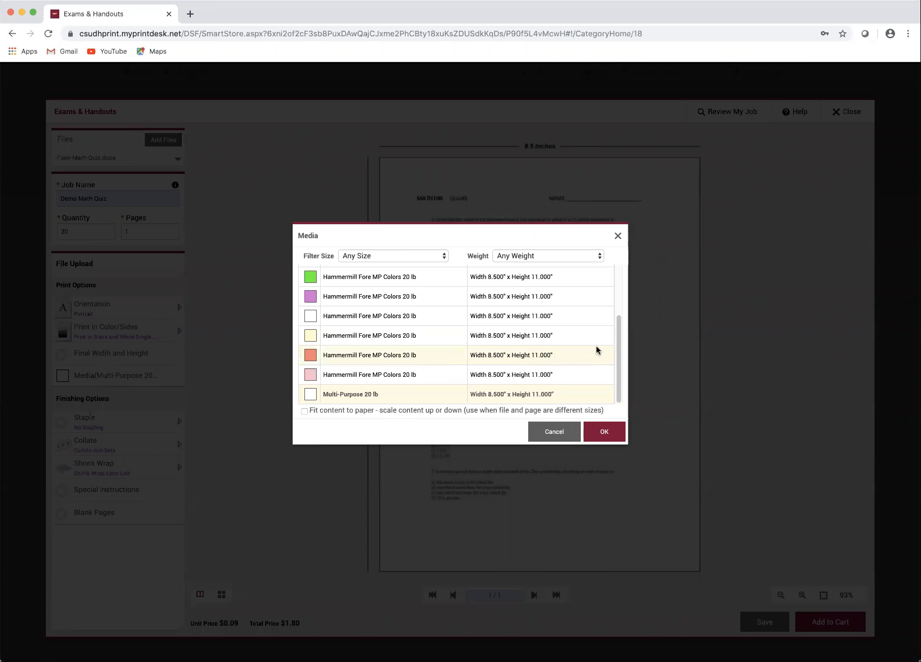
{"action": "scroll", "coordinate": [619, 331], "scroll_direction": "up", "scroll_amount": 1}
{"action": "mouse_move", "coordinate": [619, 332]}
{"action": "left_mouse_down"}
{"action": "mouse_move", "coordinate": [621, 281]}
{"action": "mouse_move", "coordinate": [620, 347]}
{"action": "left_mouse_up"}
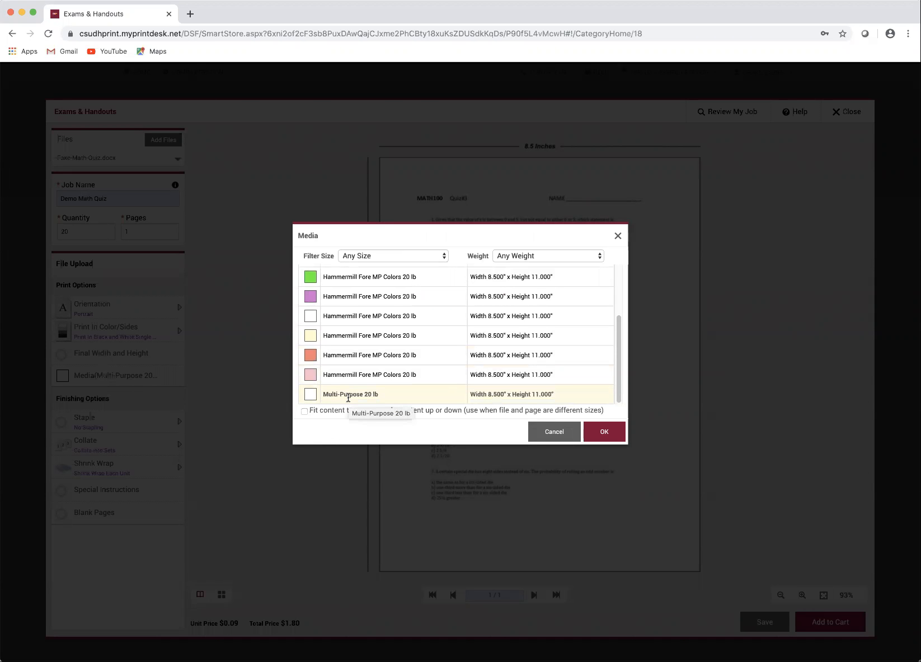
{"action": "left_click", "coordinate": [602, 431]}
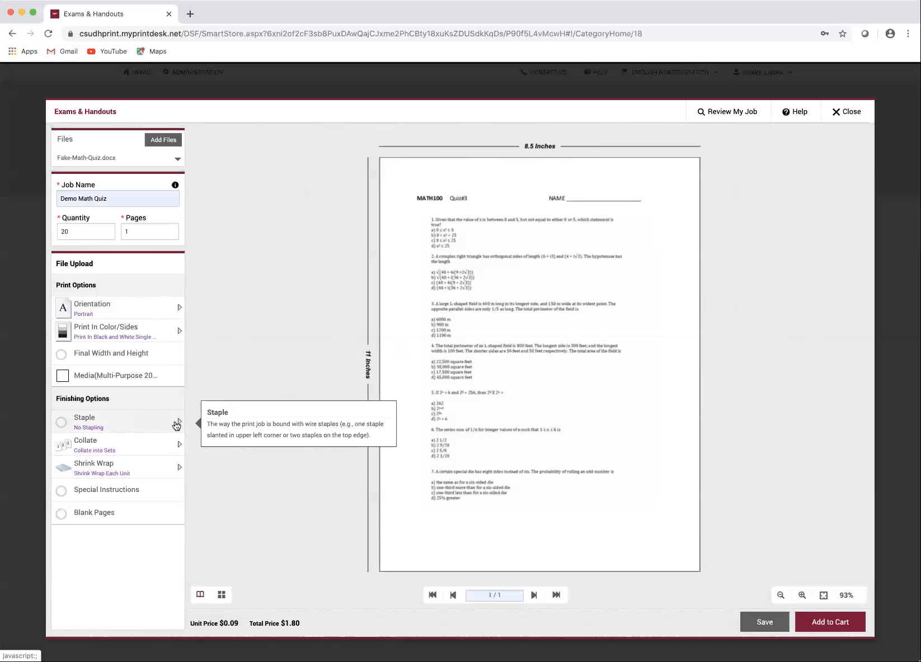
Step: Review the stapling and collating choices among the finishing options without changing them
{"action": "left_click", "coordinate": [176, 426]}
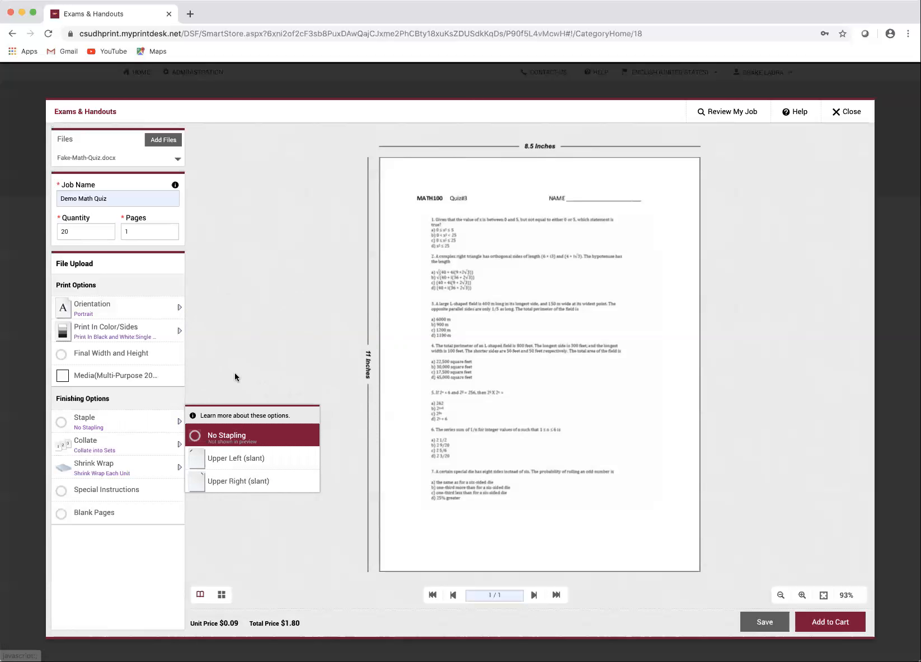
{"action": "left_click", "coordinate": [219, 350]}
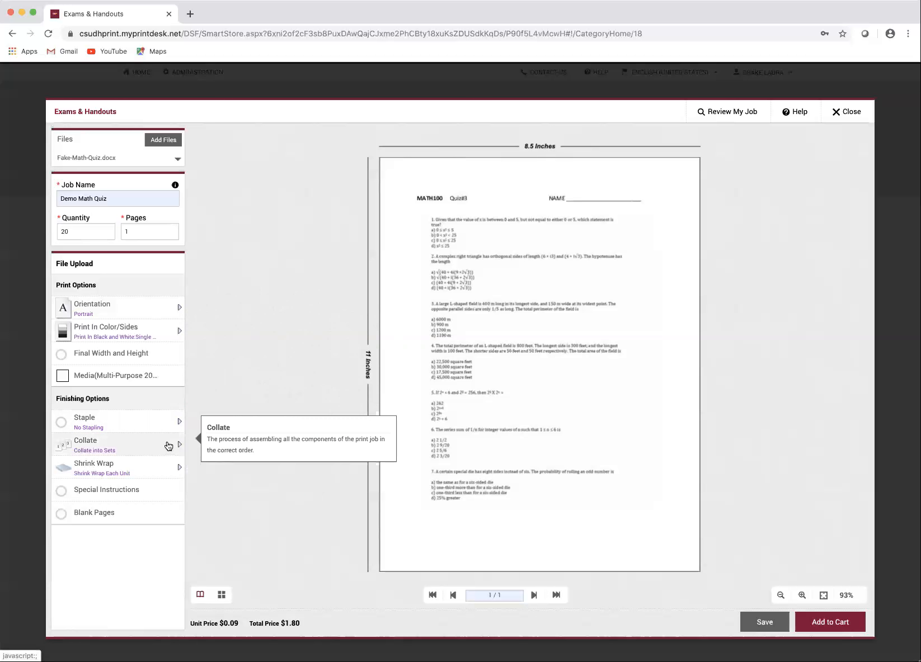
{"action": "left_click", "coordinate": [169, 445]}
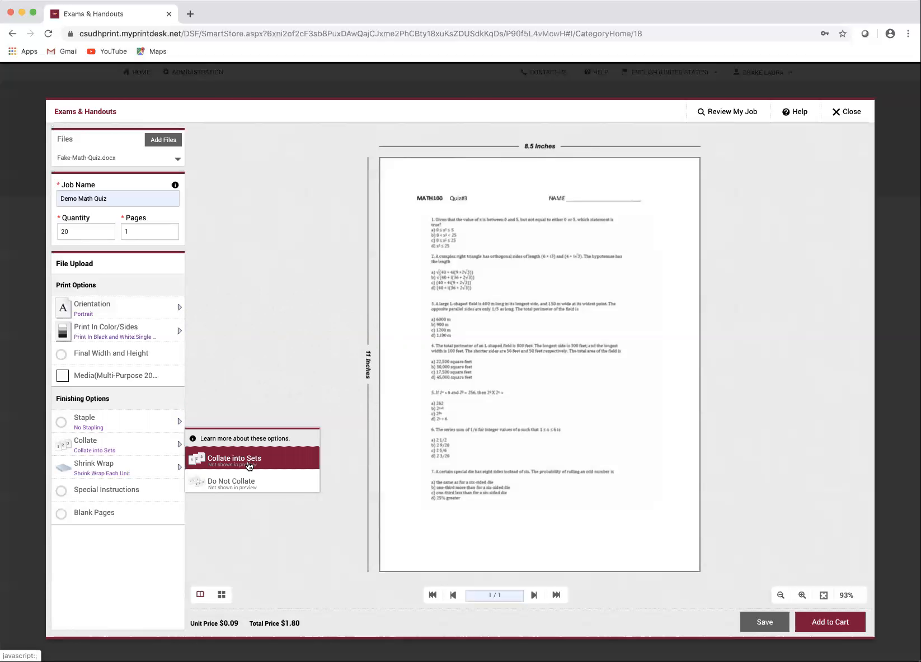
{"action": "left_click", "coordinate": [225, 387]}
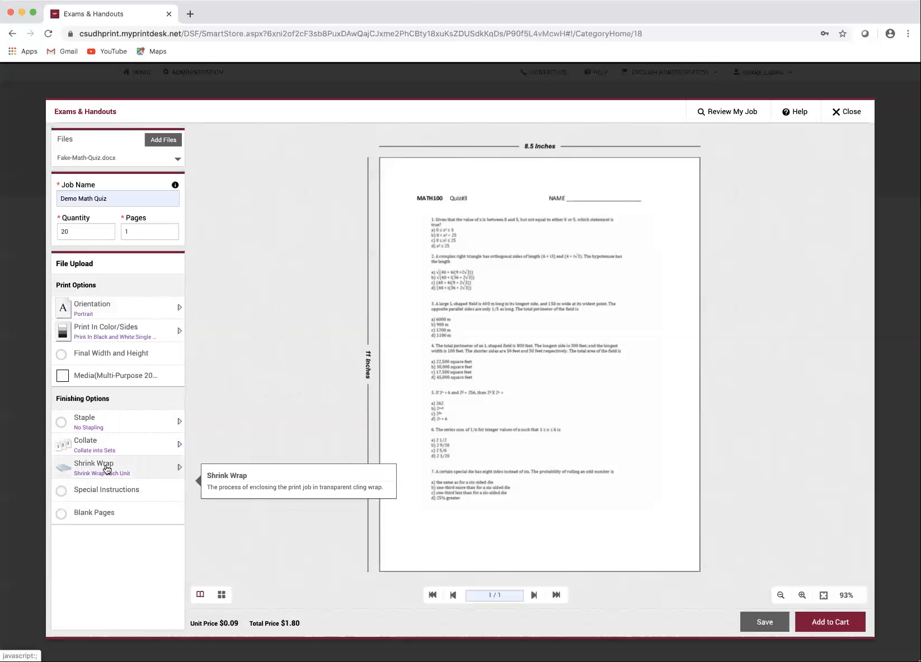
Step: Review the shrink wrap choices without changing them, and view the pricing summary behind the job's total price
{"action": "left_click", "coordinate": [107, 469]}
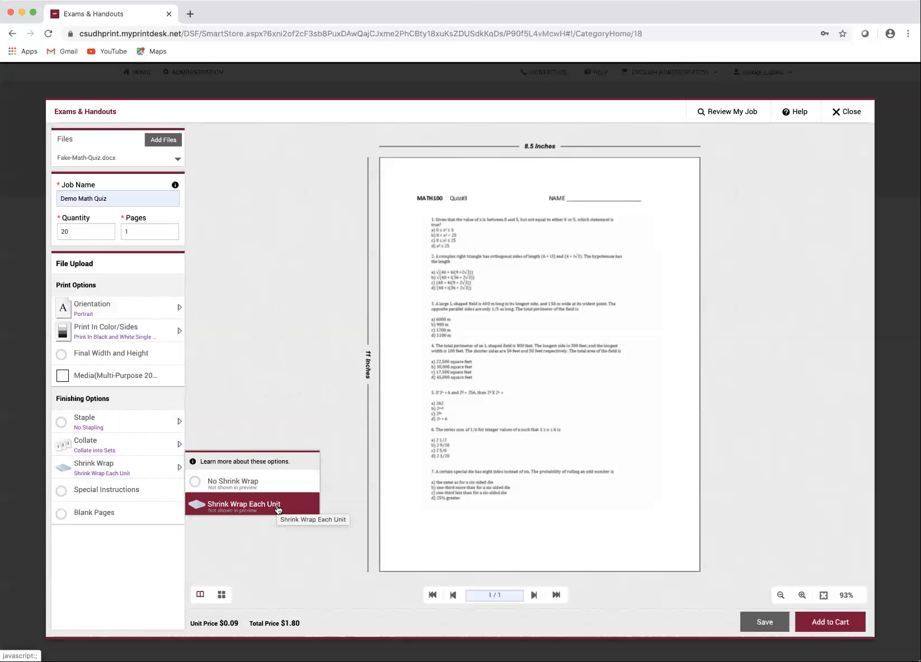
{"action": "left_click", "coordinate": [317, 392]}
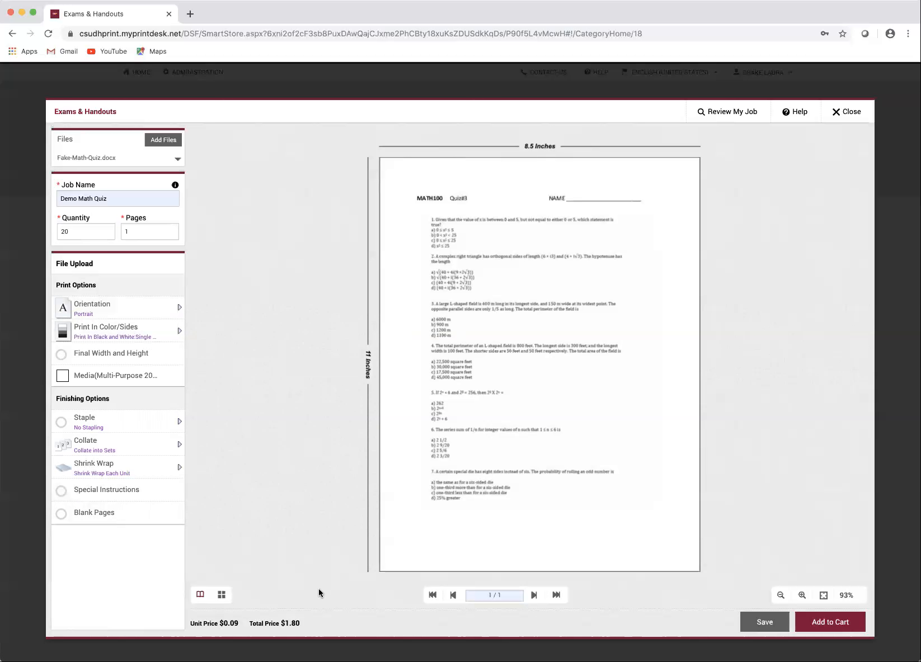
{"action": "mouse_move", "coordinate": [285, 623]}
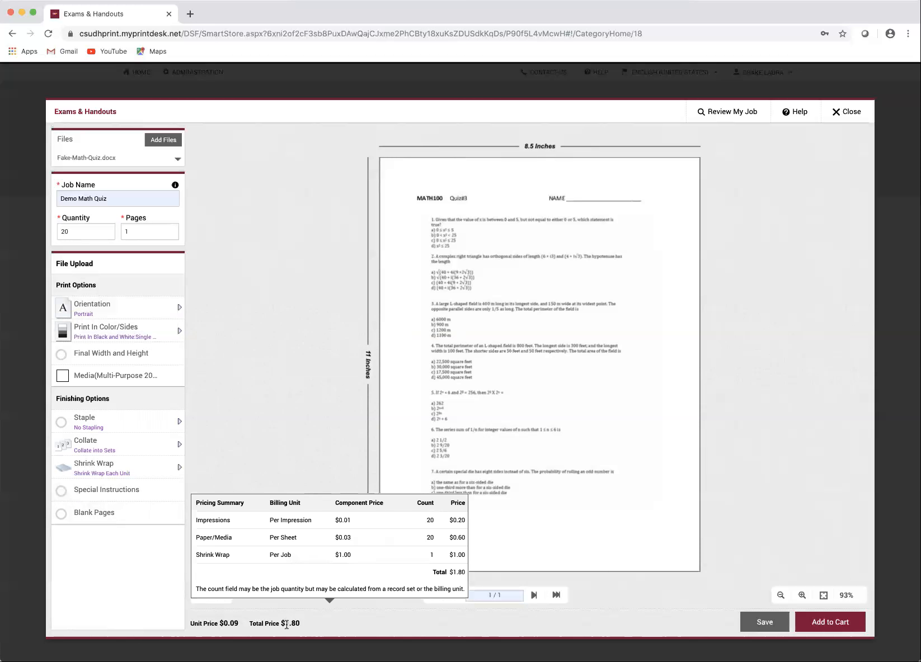
Step: Set the quiz quantity to 40 and add the job to the cart, agreeing to the review and approval statement
{"action": "double_click", "coordinate": [73, 232]}
{"action": "type", "text": "40"}
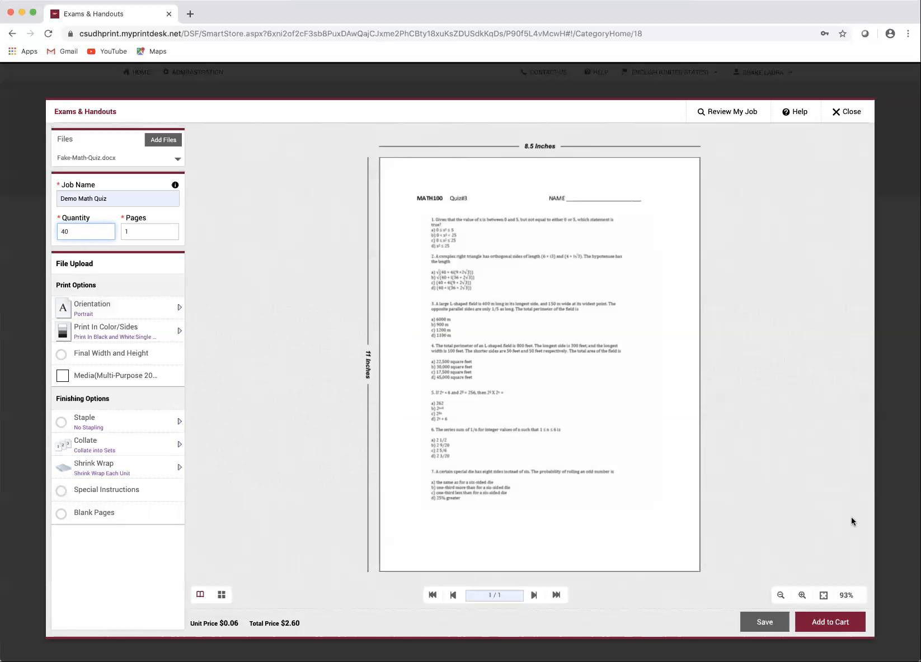
{"action": "left_click", "coordinate": [829, 625]}
{"action": "left_click", "coordinate": [829, 625]}
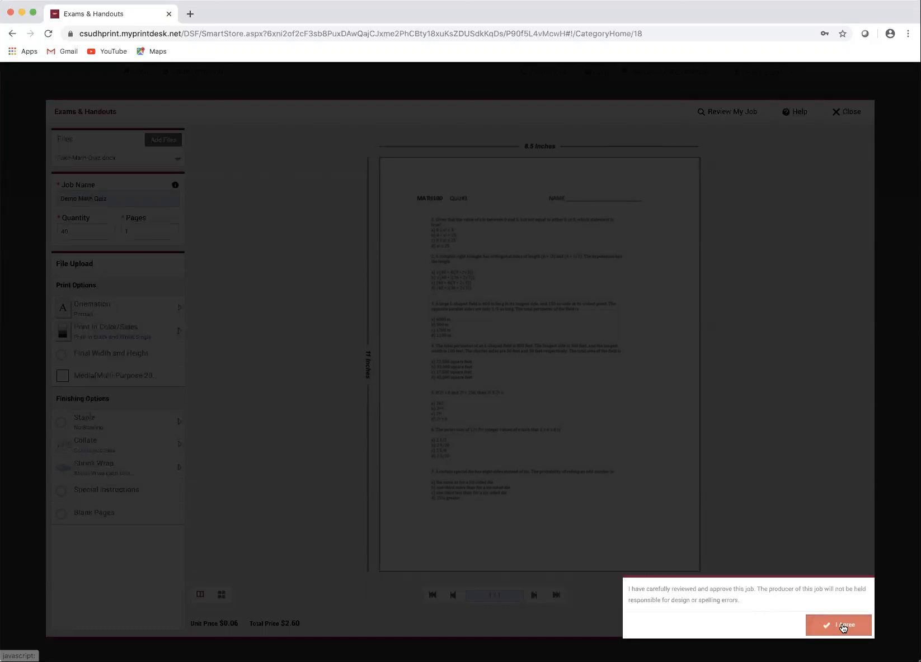
{"action": "left_click", "coordinate": [841, 629]}
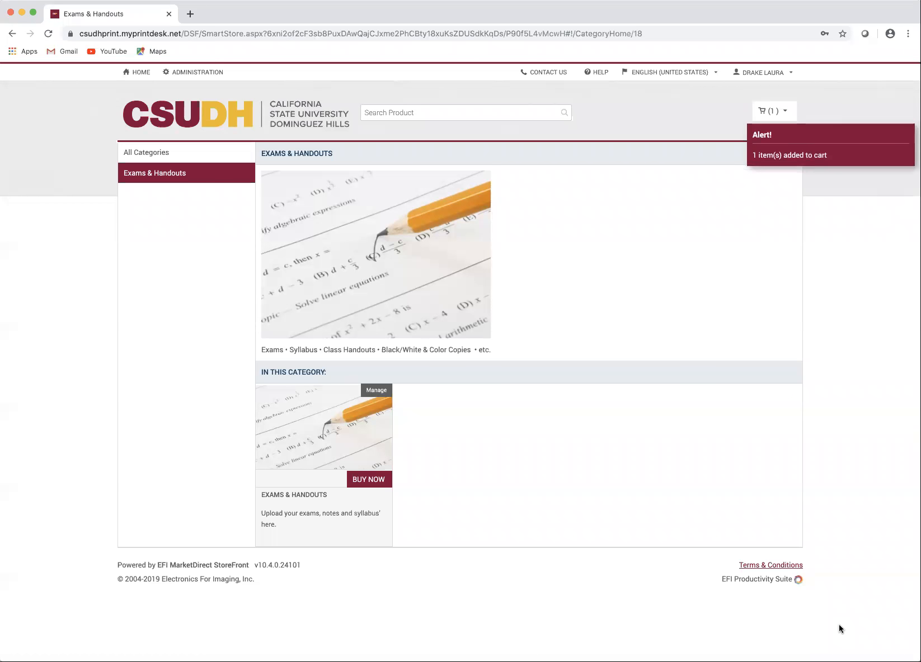
Step: Preview the Demo Math Quiz item in the cart summary and open the full shopping cart
{"action": "left_click", "coordinate": [776, 117]}
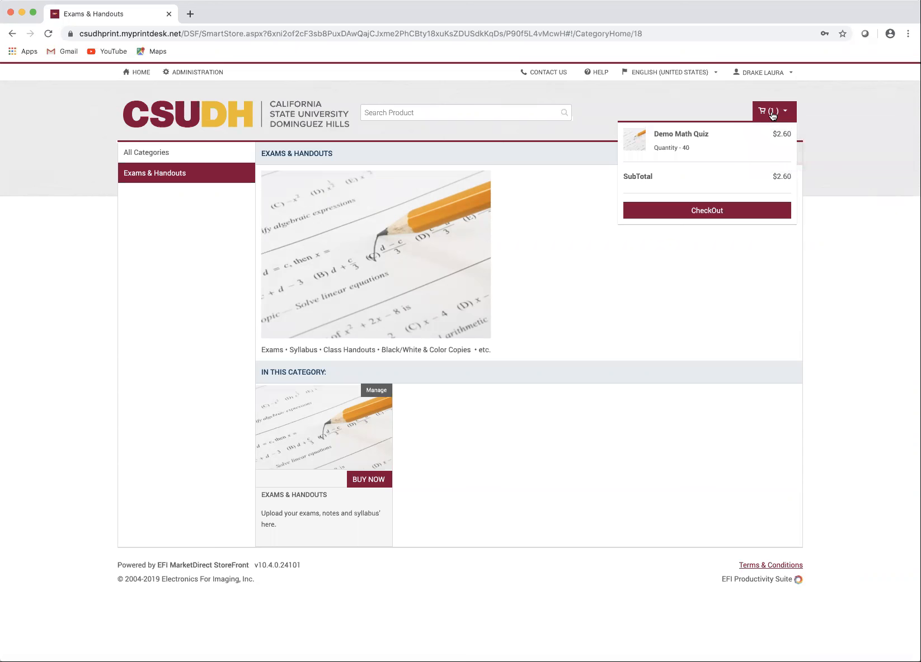
{"action": "left_click", "coordinate": [849, 137]}
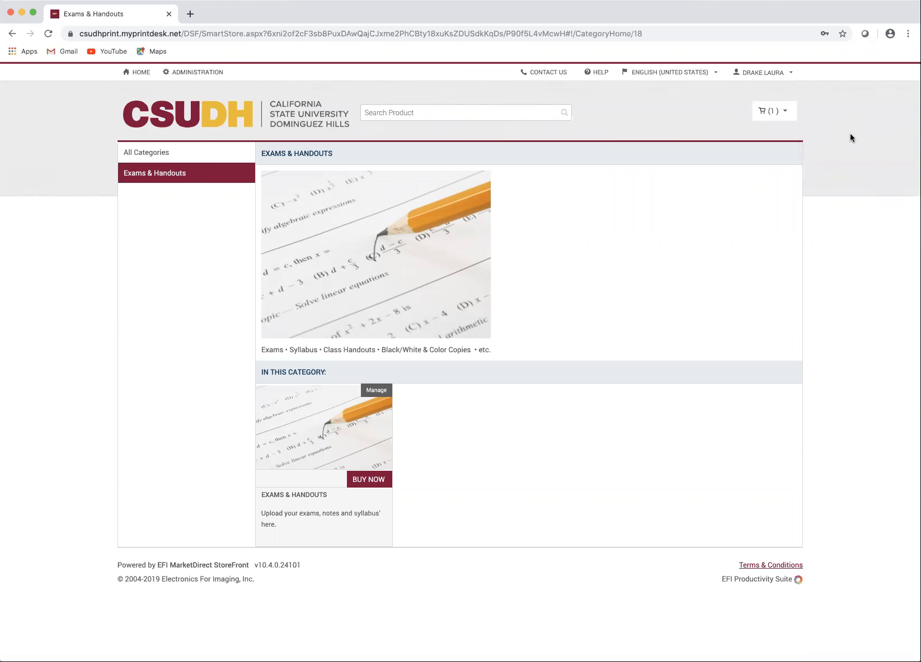
{"action": "left_click", "coordinate": [788, 118]}
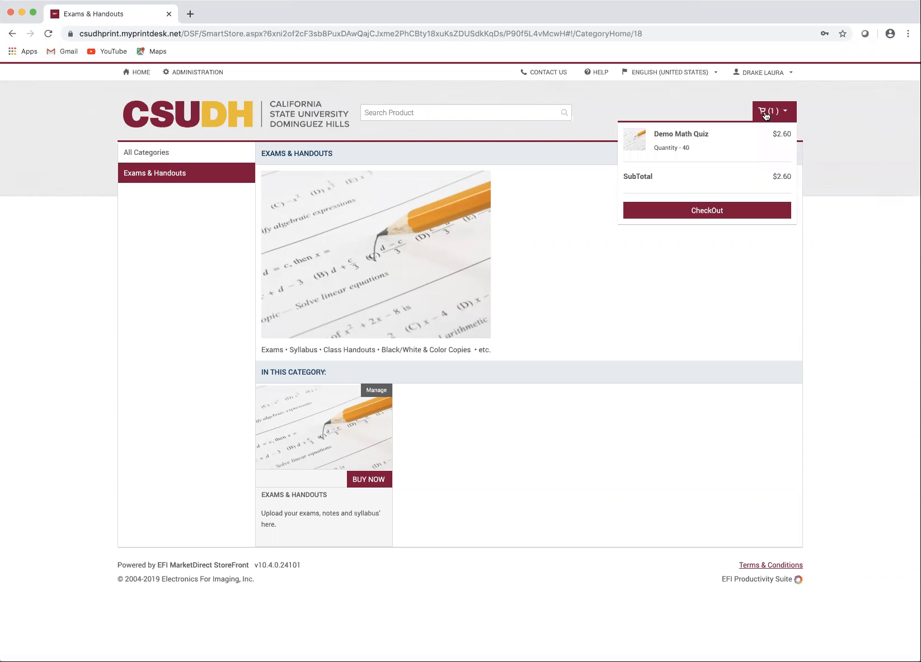
{"action": "left_click", "coordinate": [765, 112]}
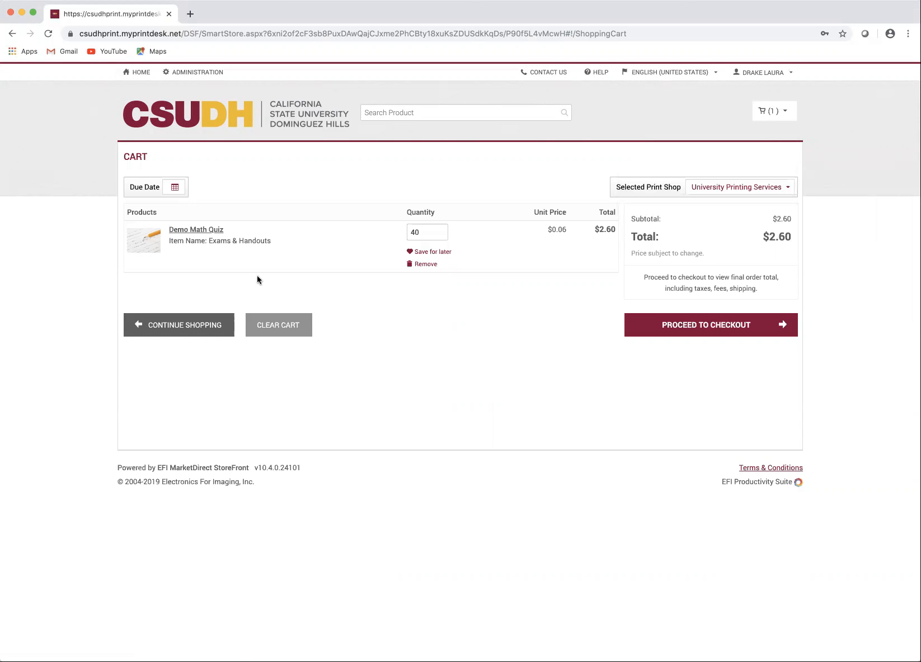
Step: Set the order's due date to Wednesday, November 20, 2019 at 08:00 AM (Rush) and save it
{"action": "left_click", "coordinate": [175, 189]}
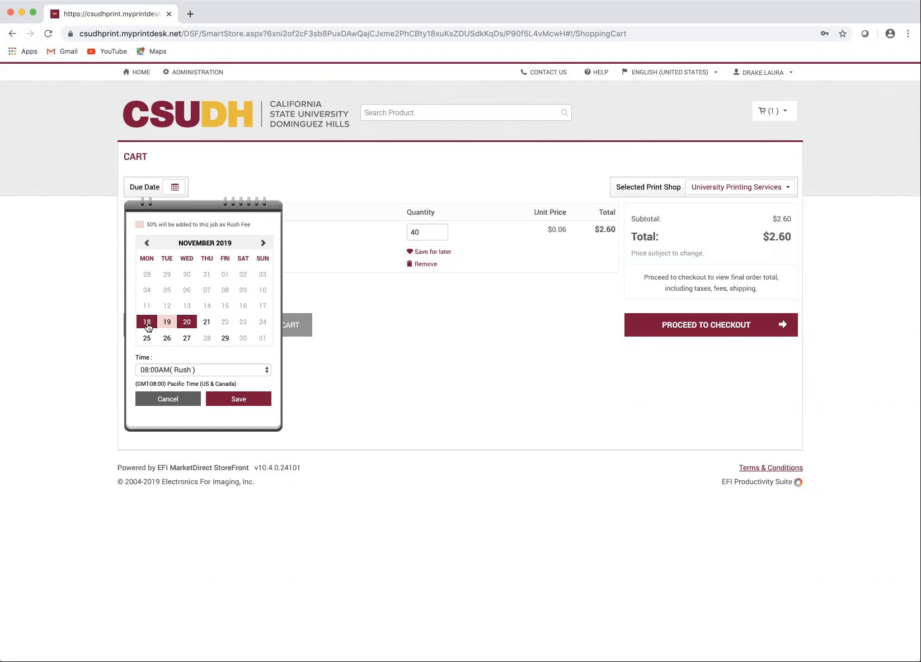
{"action": "left_click", "coordinate": [207, 324]}
{"action": "left_click", "coordinate": [188, 325]}
{"action": "left_click", "coordinate": [236, 402]}
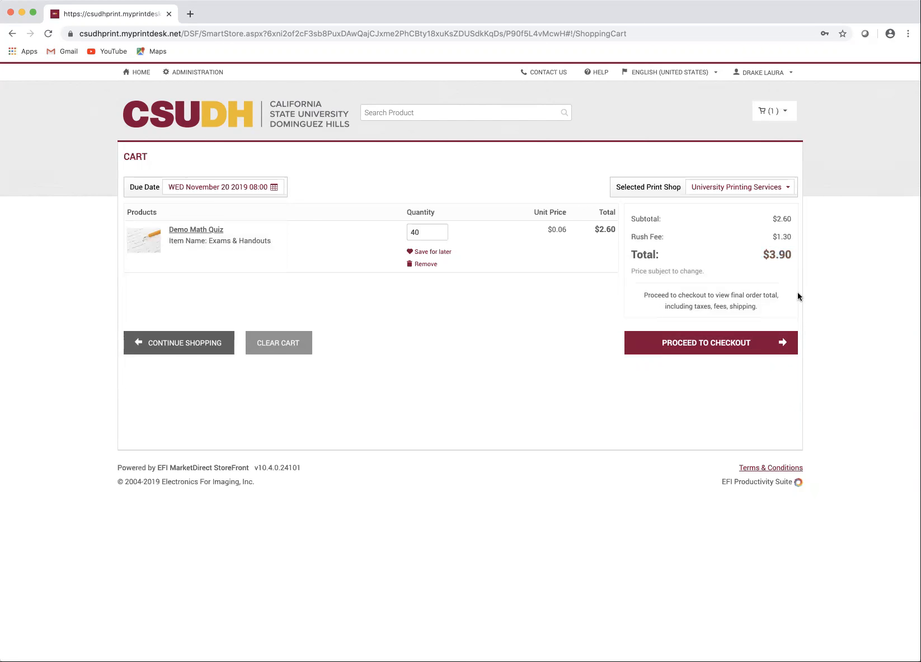
Step: Proceed to checkout and set the shipment type to Printshop Pick-Up
{"action": "left_click", "coordinate": [722, 345]}
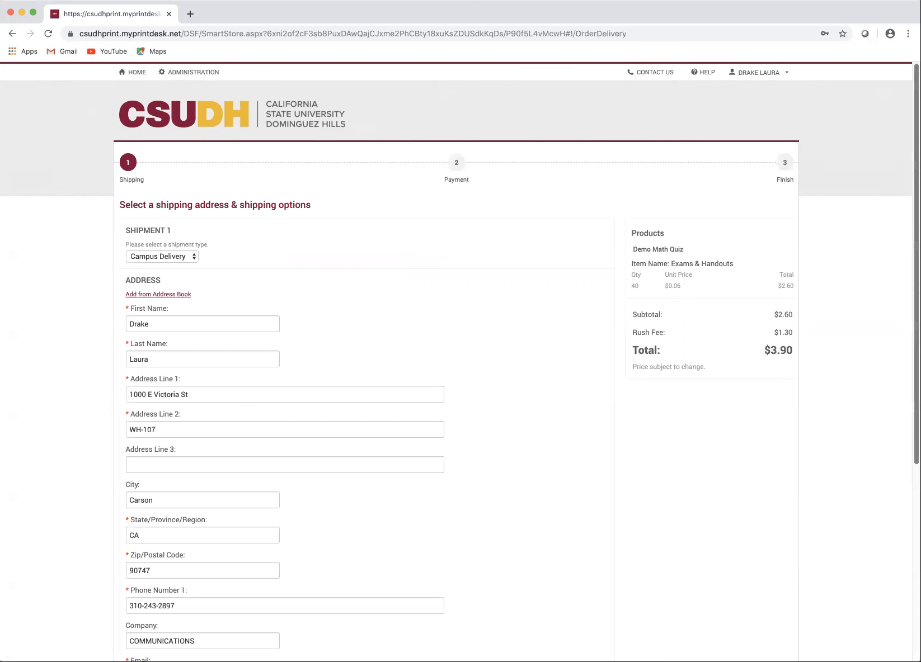
{"action": "scroll", "coordinate": [912, 193], "scroll_direction": "down", "scroll_amount": 2}
{"action": "scroll", "coordinate": [267, 268], "scroll_direction": "down", "scroll_amount": 1}
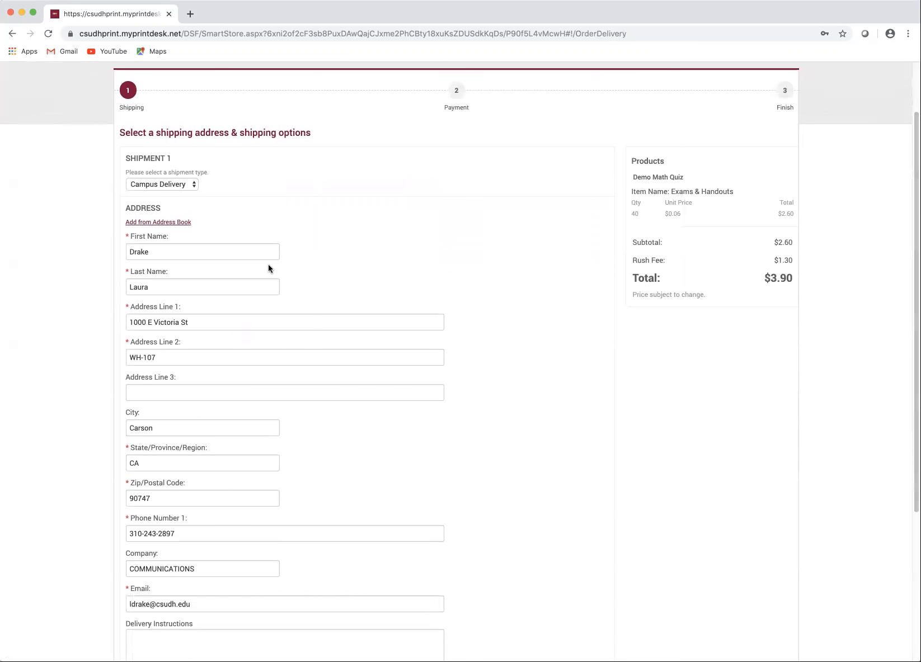
{"action": "left_click", "coordinate": [191, 185]}
{"action": "left_click", "coordinate": [178, 193]}
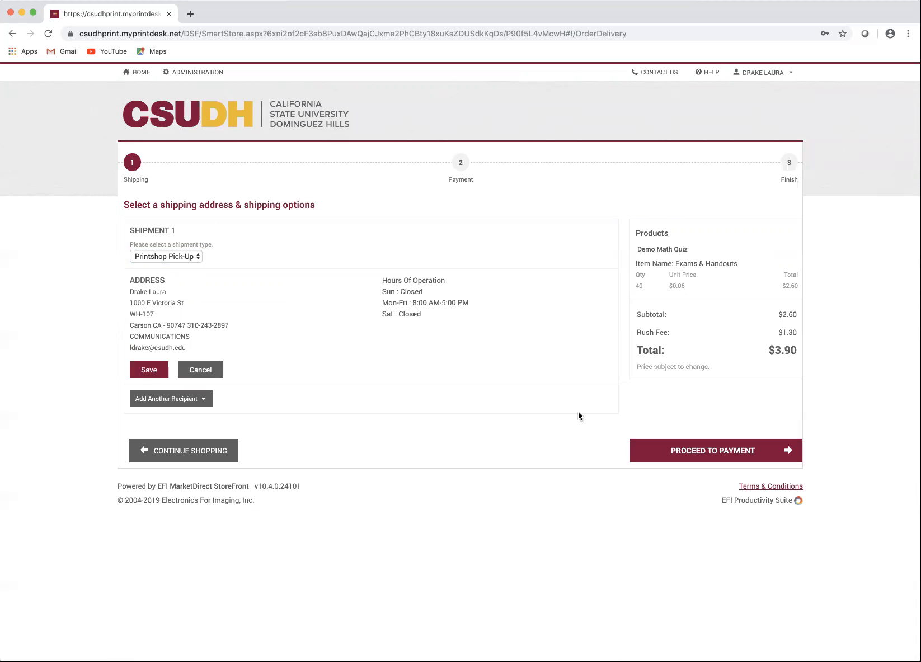
Step: Proceed to payment, check the Pay At Cashier WH B-270 option, and return to Chartfield String as the payment method
{"action": "left_click", "coordinate": [710, 454]}
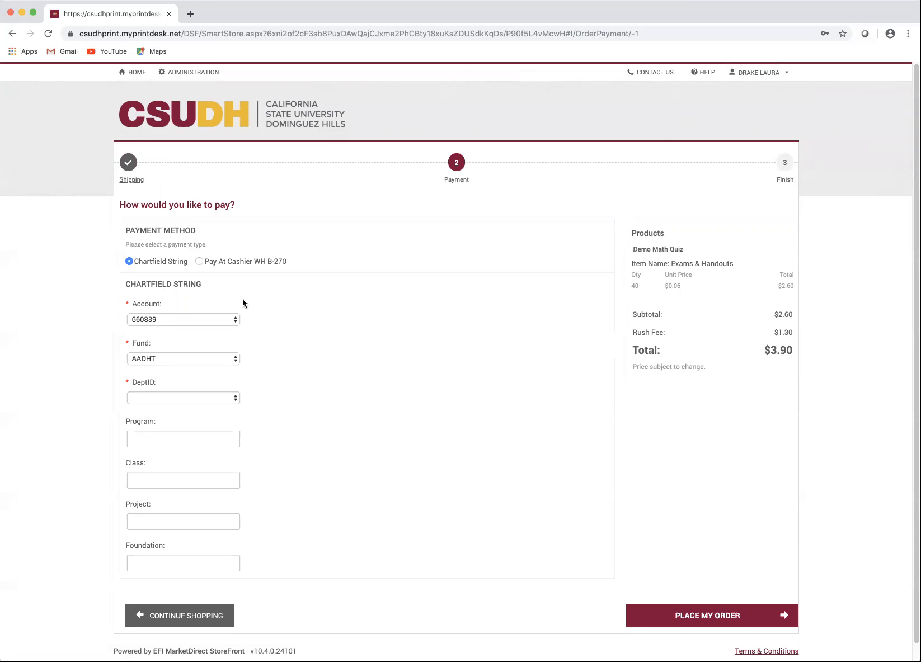
{"action": "left_click", "coordinate": [199, 261]}
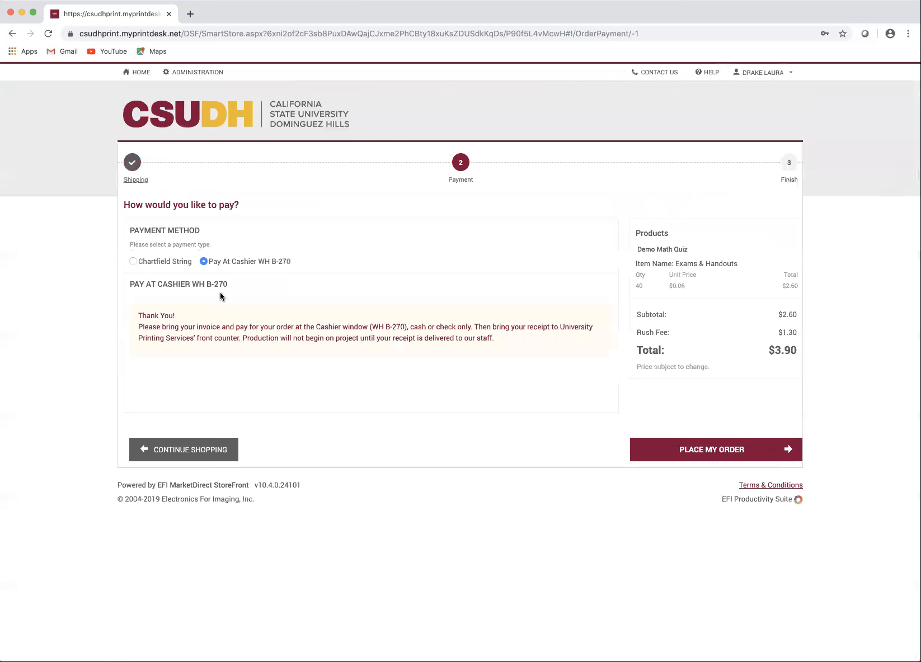
{"action": "left_click", "coordinate": [133, 261]}
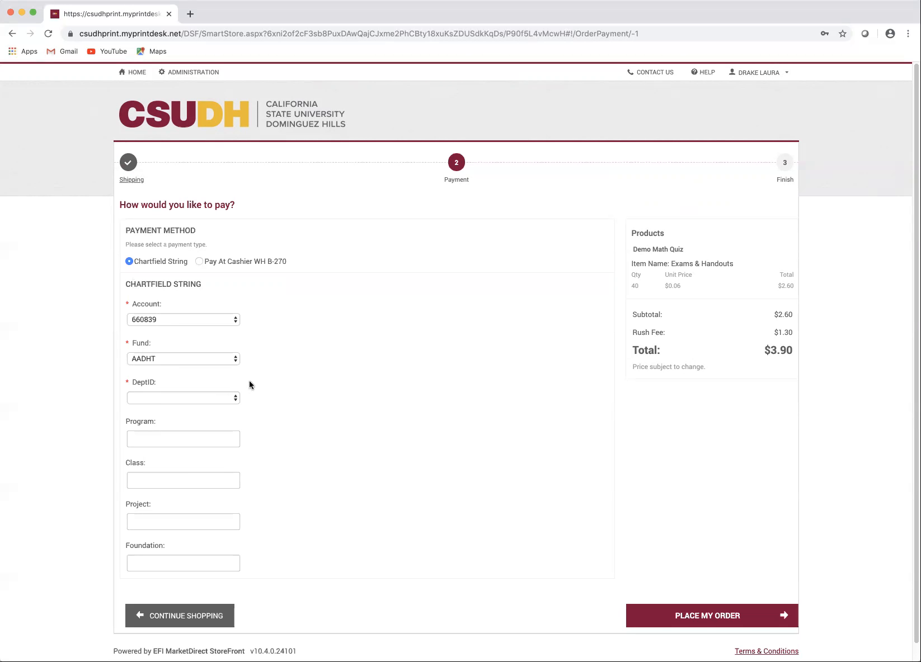
Step: Look through the available DeptID and Fund codes for the chartfield string without changing either one
{"action": "left_click", "coordinate": [235, 398]}
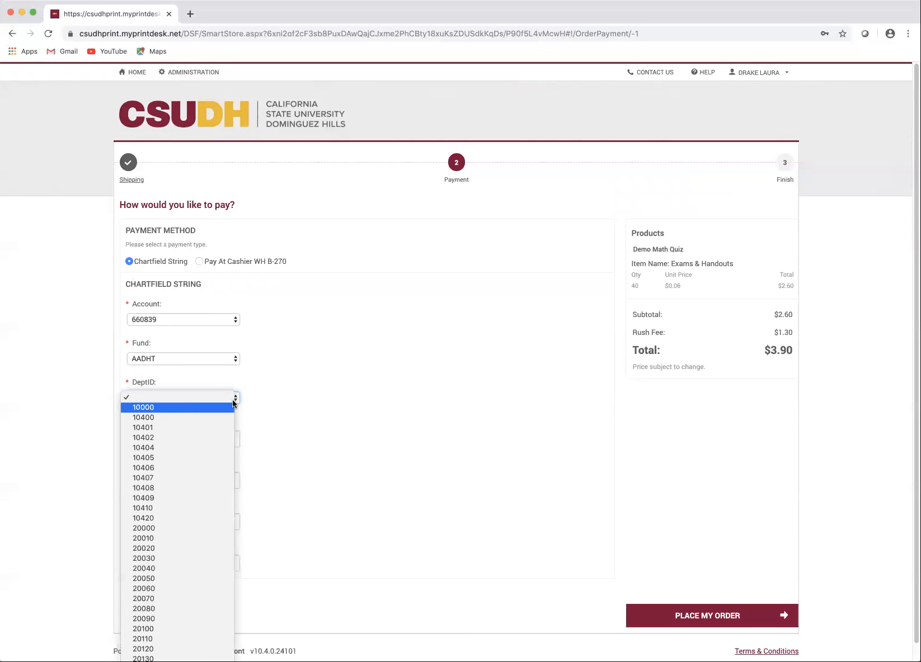
{"action": "left_click", "coordinate": [236, 358]}
{"action": "left_click", "coordinate": [236, 359]}
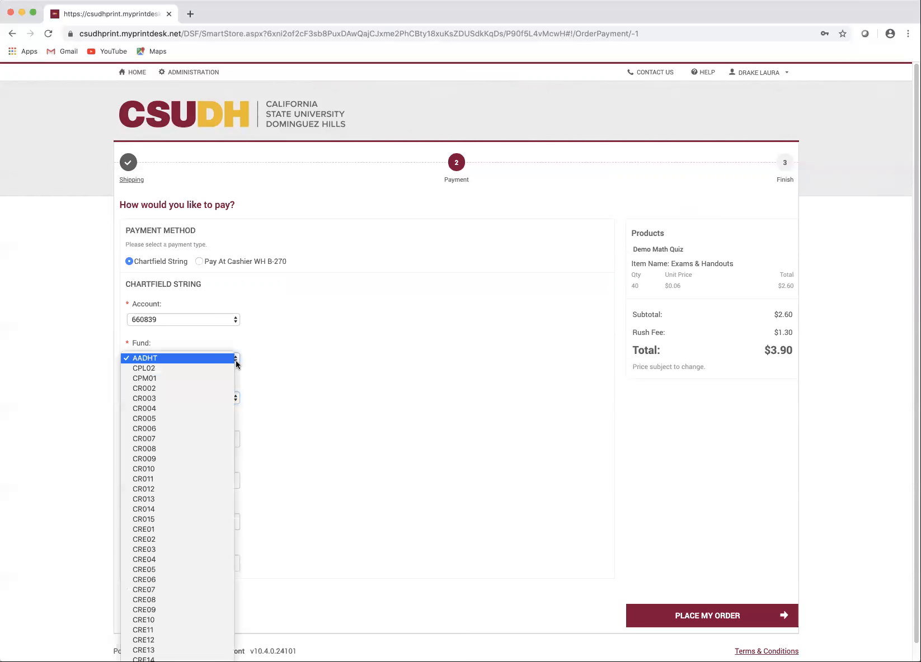
{"action": "left_click", "coordinate": [338, 346]}
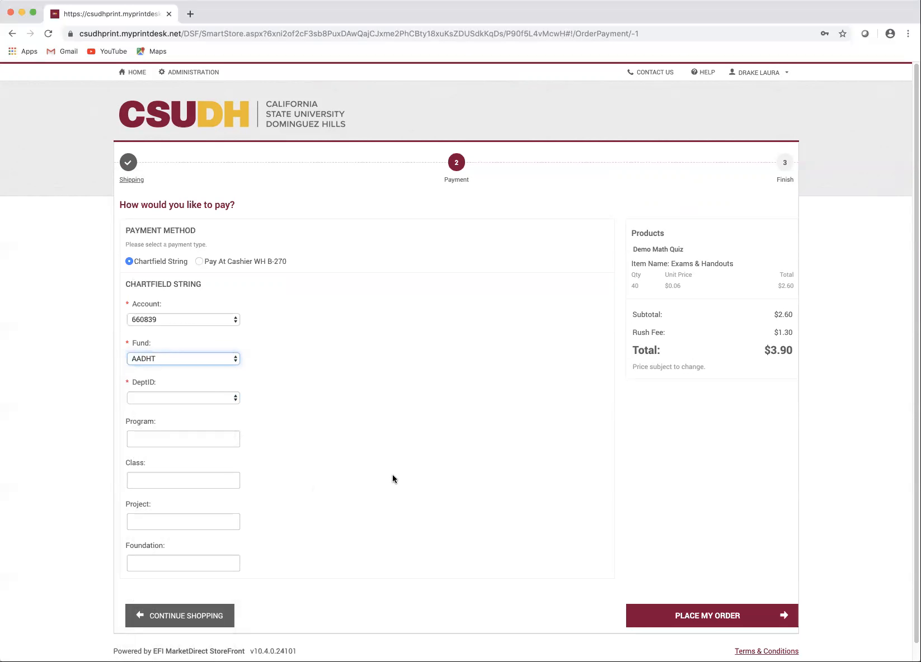
Step: Set the chartfield DeptID to 10000 and place the order
{"action": "left_click", "coordinate": [235, 398]}
{"action": "left_click", "coordinate": [155, 408]}
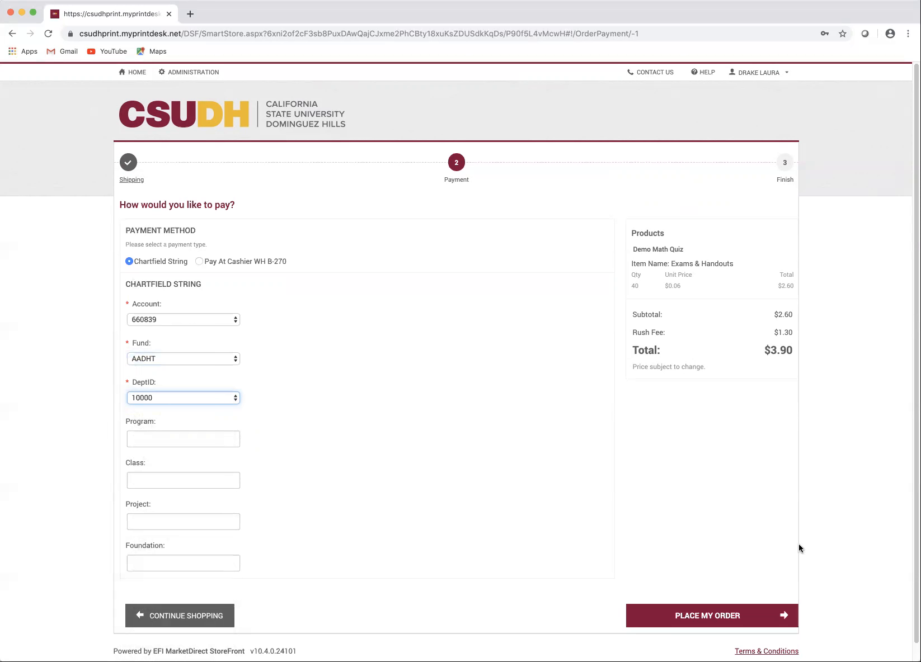
{"action": "left_click", "coordinate": [691, 616]}
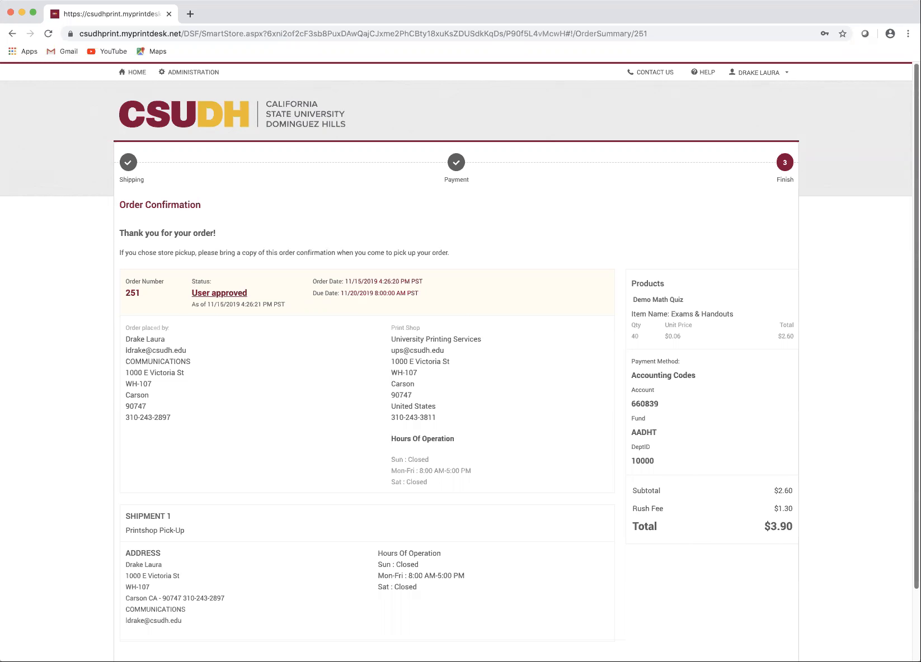
Step: Review the order confirmation details and bring up the account options, such as order history and saved jobs
{"action": "scroll", "coordinate": [456, 361], "scroll_direction": "down", "scroll_amount": 1}
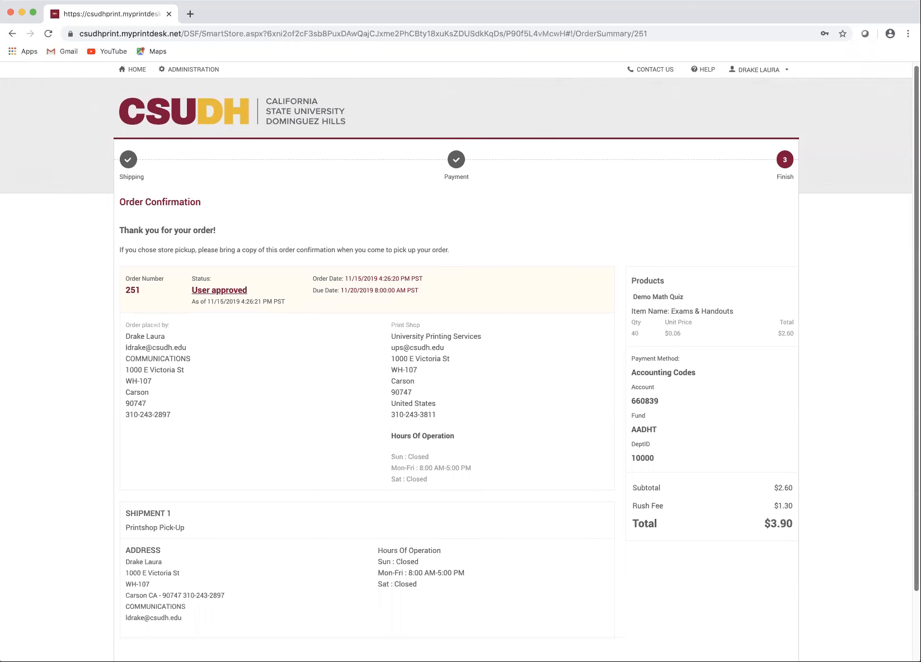
{"action": "scroll", "coordinate": [459, 360], "scroll_direction": "down", "scroll_amount": 3}
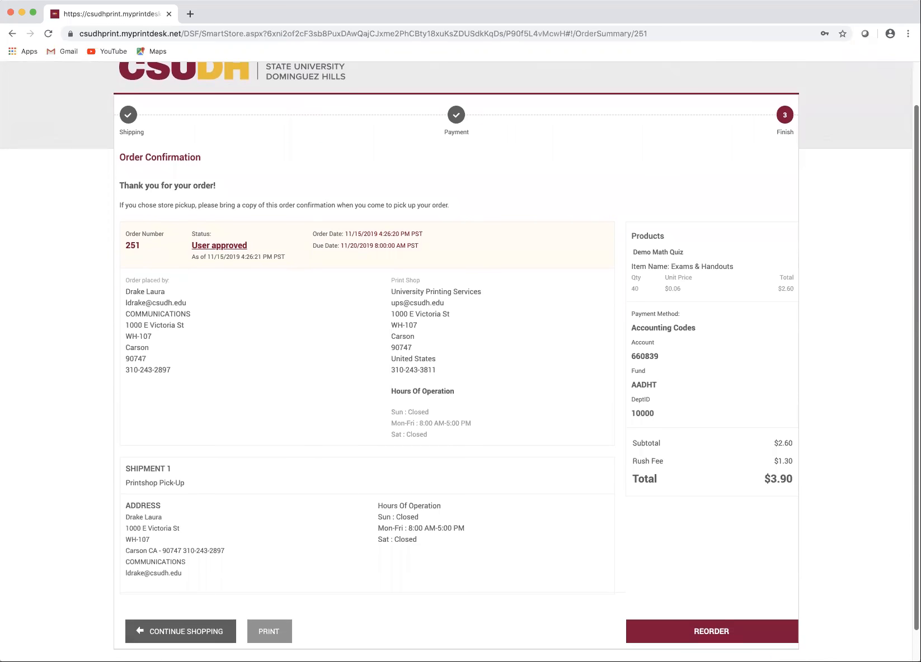
{"action": "scroll", "coordinate": [460, 360], "scroll_direction": "up", "scroll_amount": 3}
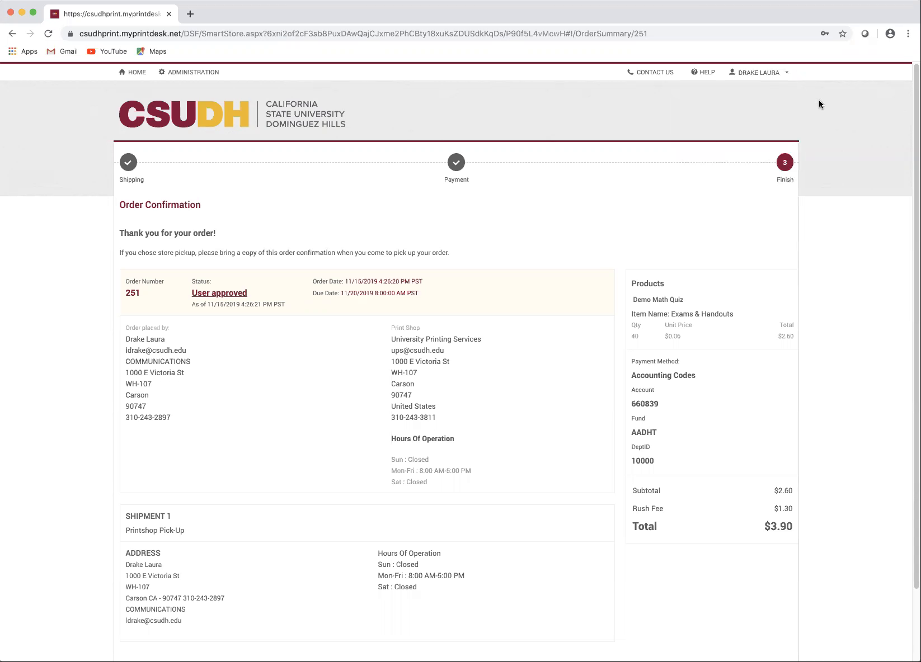
{"action": "mouse_move", "coordinate": [788, 77]}
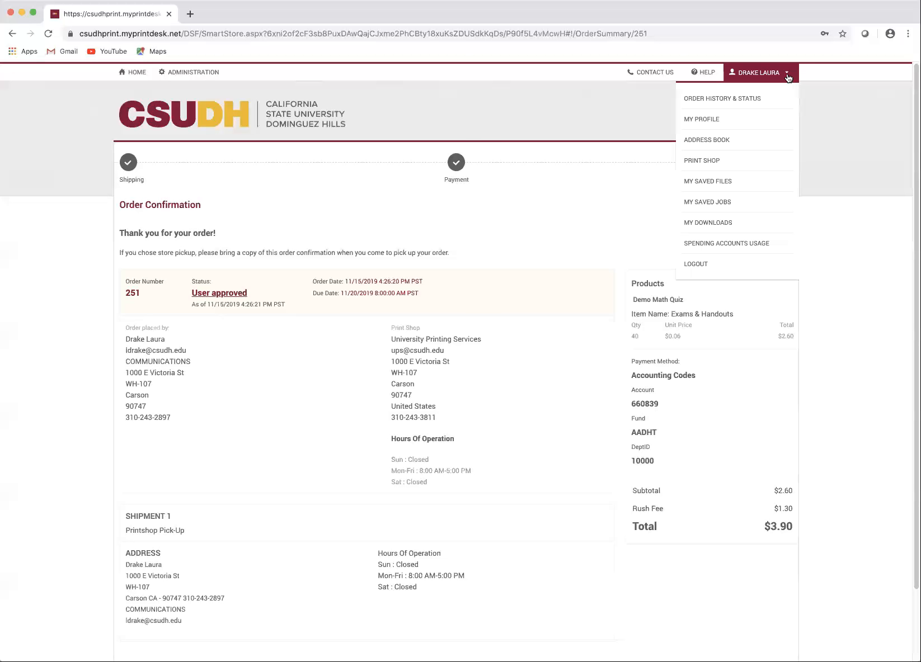